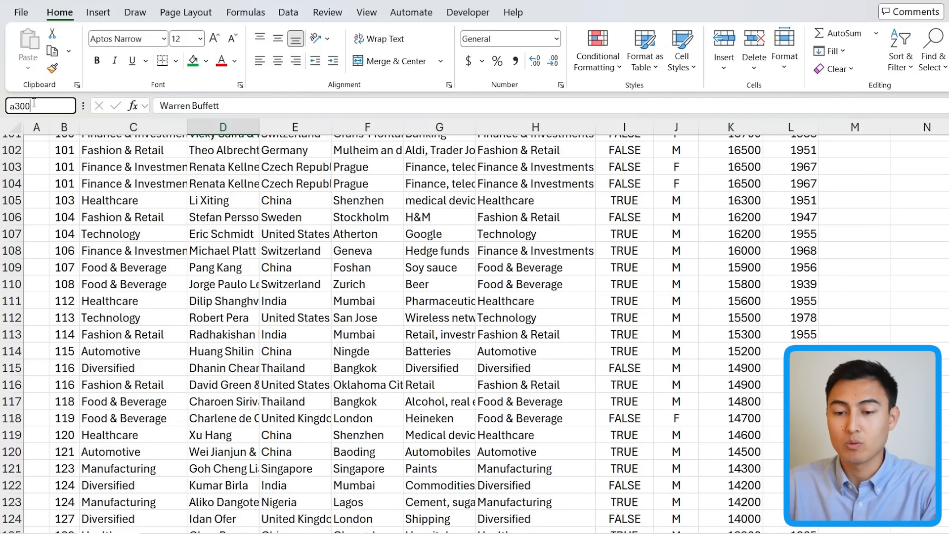
Step: Jump to cell A300 through the Name Box
{"action": "left_click", "coordinate": [60, 112]}
{"action": "type", "text": "a300"}
{"action": "key", "text": "Return"}
{"action": "scroll", "coordinate": [138, 379], "scroll_direction": "down", "scroll_amount": 1}
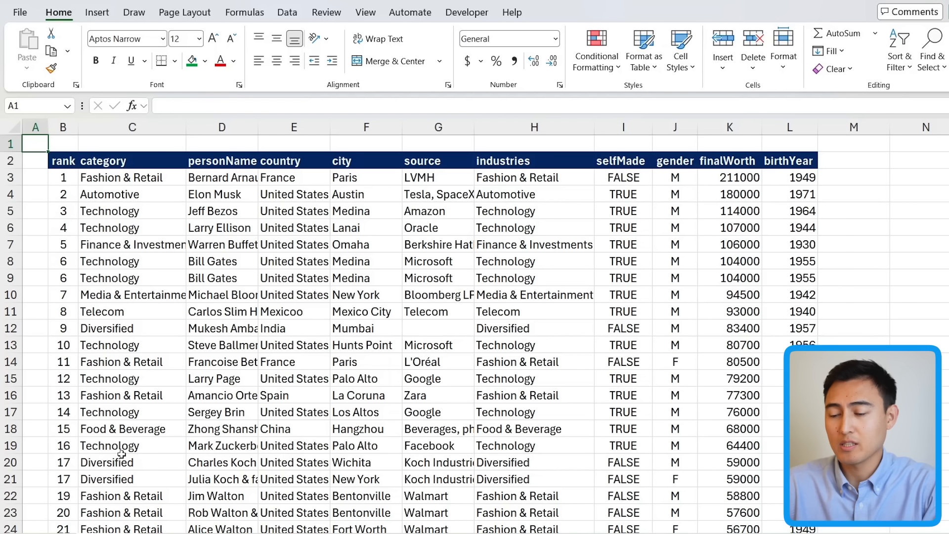
Step: Select a cell, scroll away, and jump back to the active cell, doing this for F4 and L10
{"action": "left_click", "coordinate": [358, 190]}
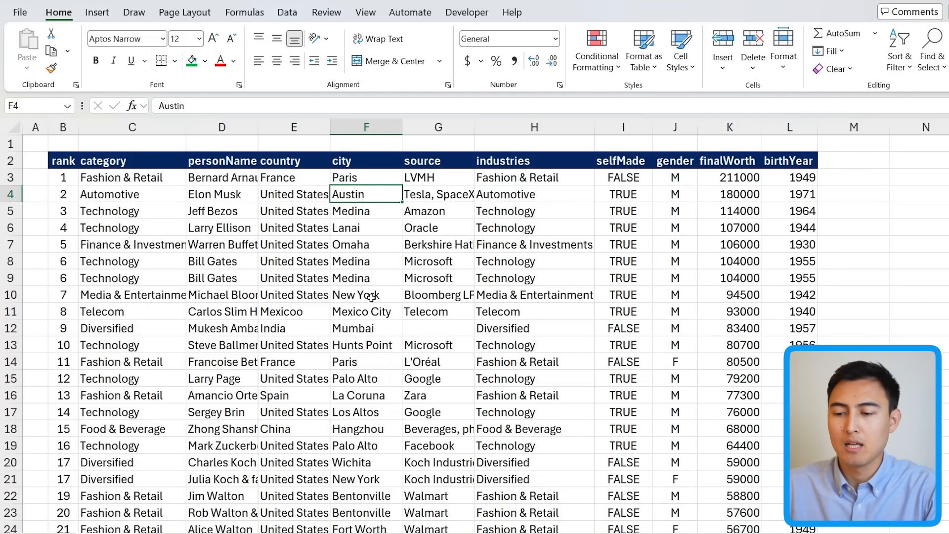
{"action": "scroll", "coordinate": [371, 297], "scroll_direction": "down", "scroll_amount": 20}
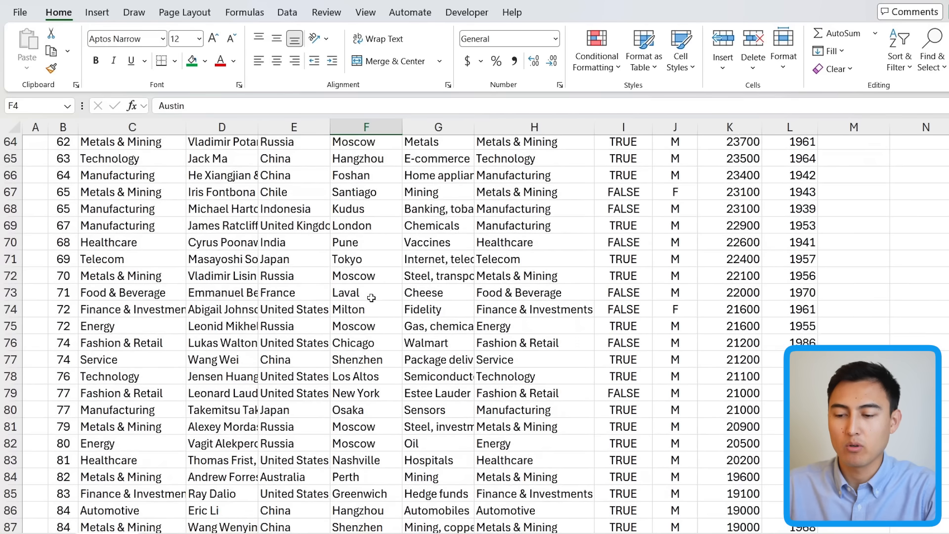
{"action": "scroll", "coordinate": [390, 349], "scroll_direction": "up", "scroll_amount": 14}
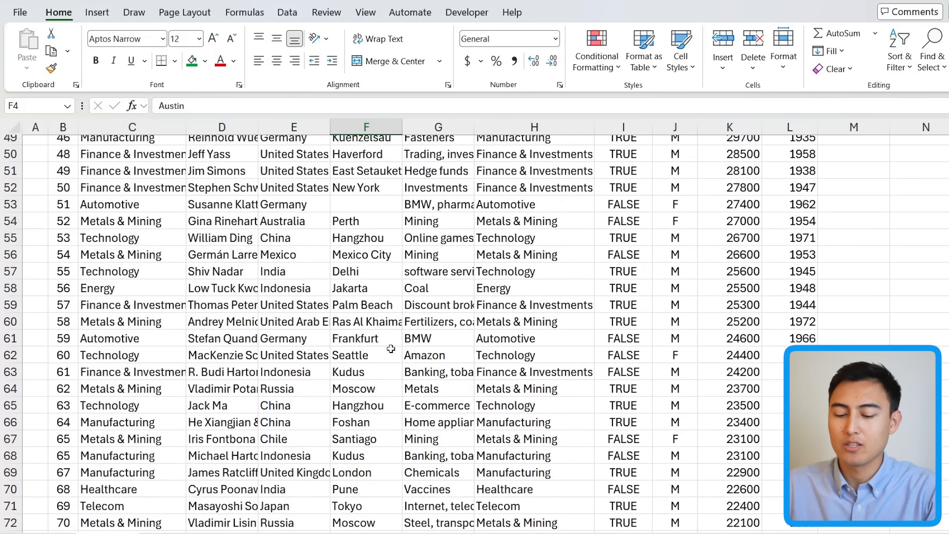
{"action": "key", "text": "ctrl+BackSpace"}
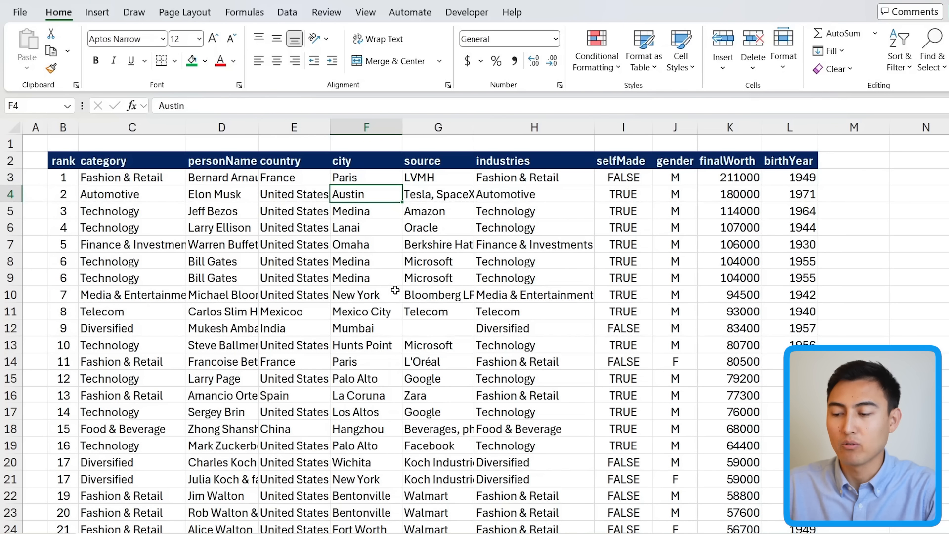
{"action": "left_click", "coordinate": [792, 292]}
{"action": "scroll", "coordinate": [771, 308], "scroll_direction": "down", "scroll_amount": 10}
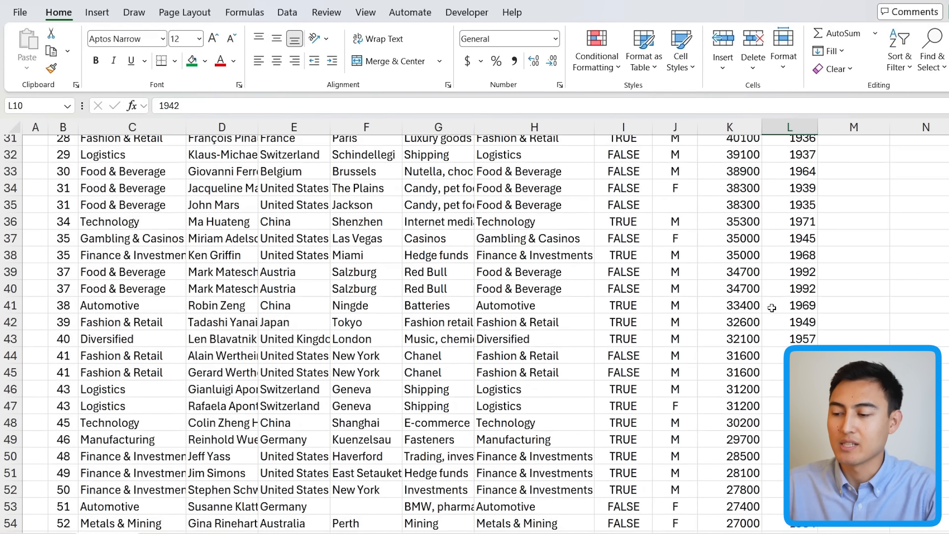
{"action": "key", "text": "ctrl+BackSpace"}
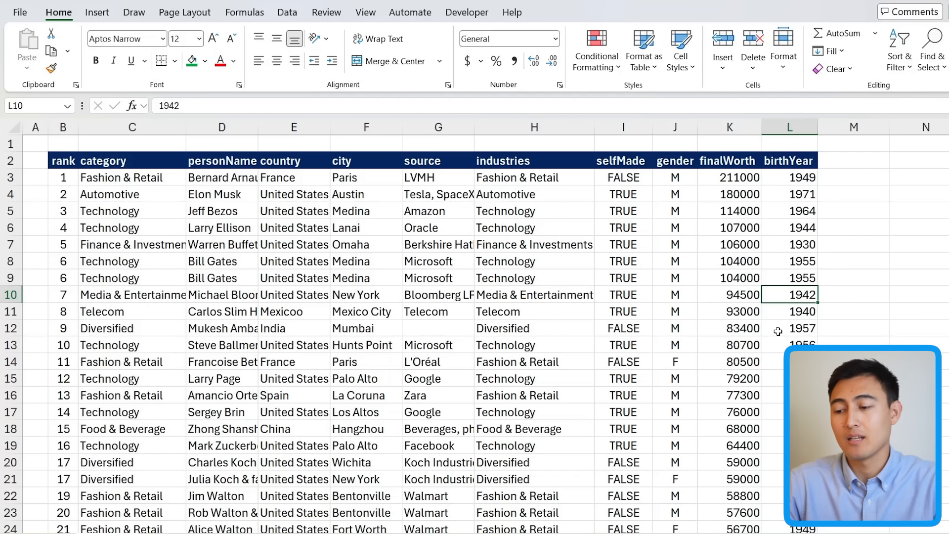
Step: Select the whole data table and pick out all of its blank cells with Go To Special Blanks
{"action": "left_click", "coordinate": [419, 261]}
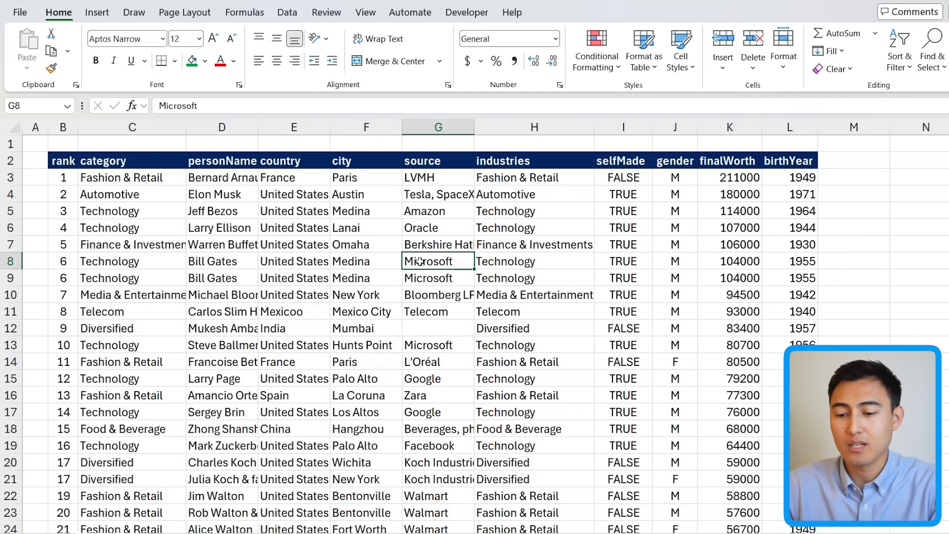
{"action": "key", "text": "ctrl+a"}
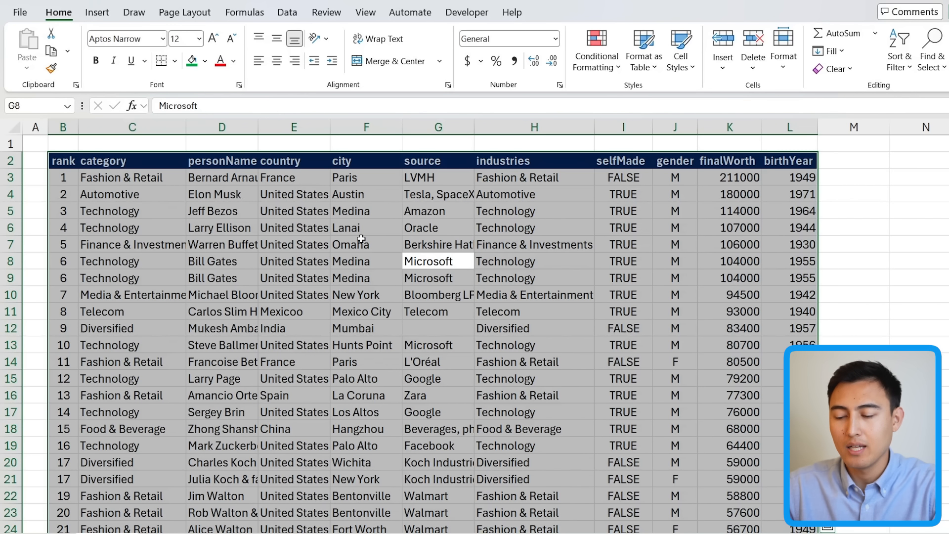
{"action": "key", "text": "ctrl+g"}
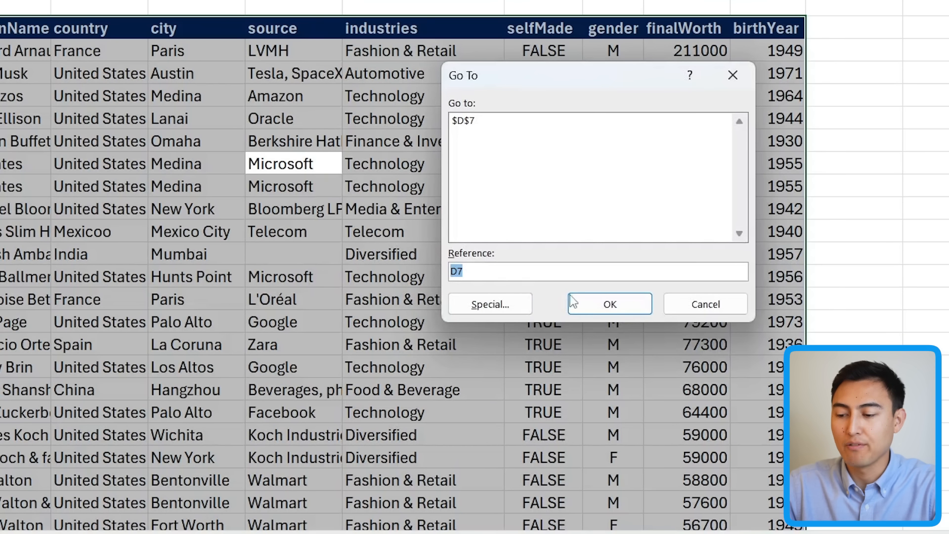
{"action": "left_click", "coordinate": [464, 310]}
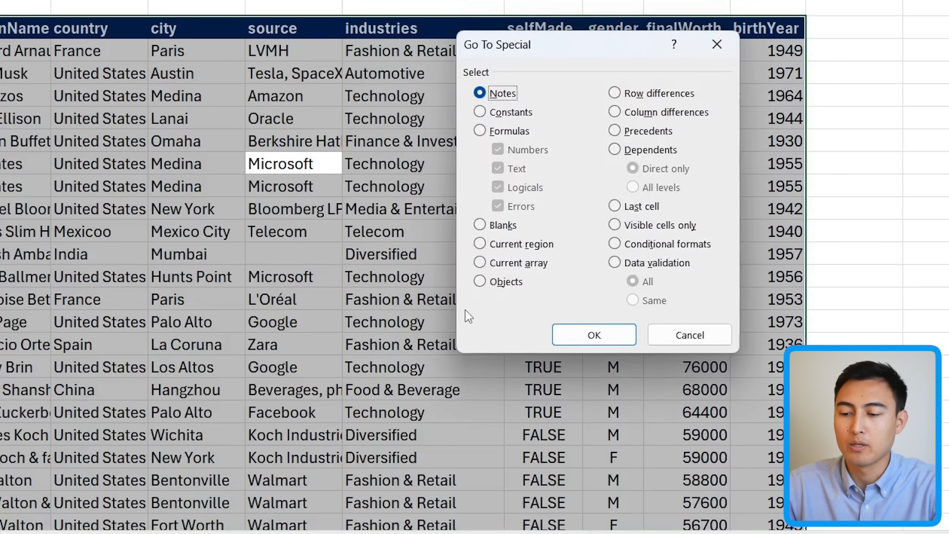
{"action": "left_click", "coordinate": [499, 227]}
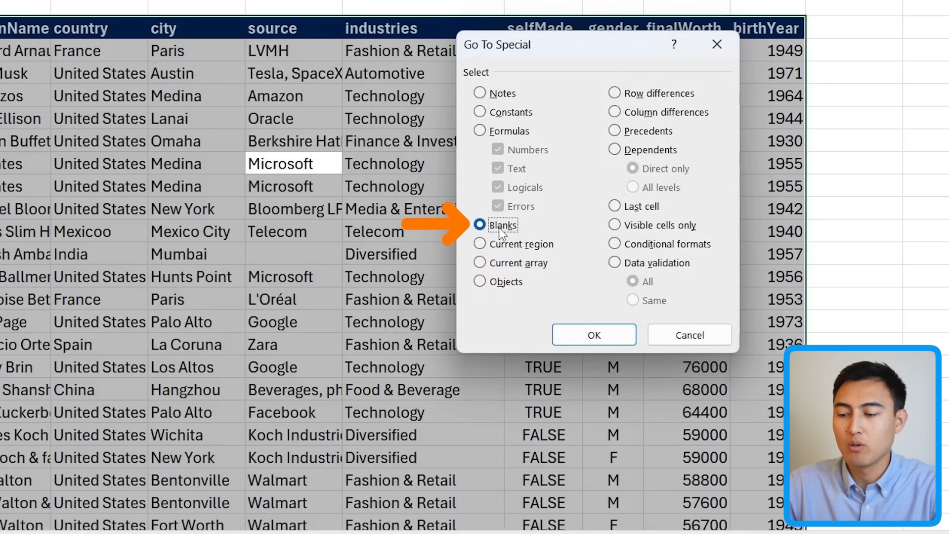
{"action": "left_click", "coordinate": [591, 336]}
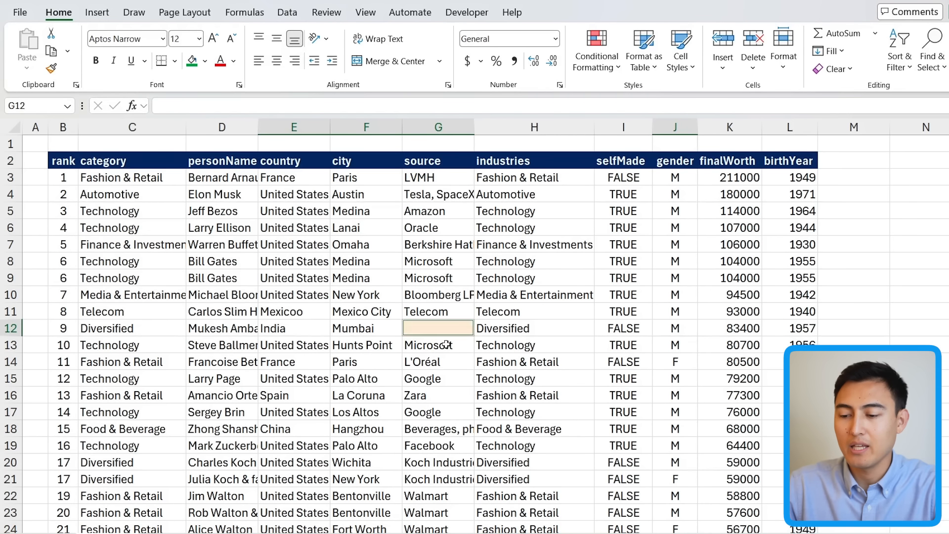
Step: Fill the selected blank cells with yellow
{"action": "scroll", "coordinate": [465, 455], "scroll_direction": "down", "scroll_amount": 6}
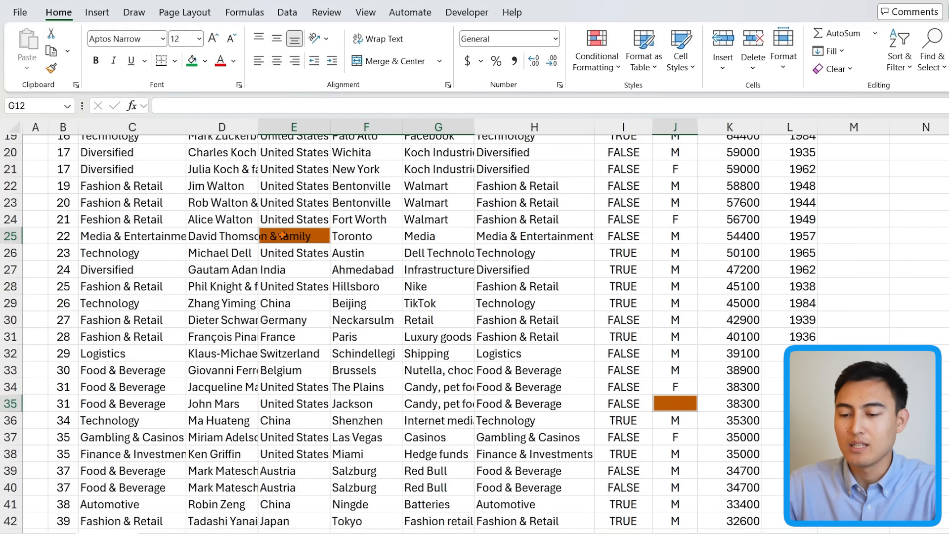
{"action": "scroll", "coordinate": [396, 279], "scroll_direction": "up", "scroll_amount": 6}
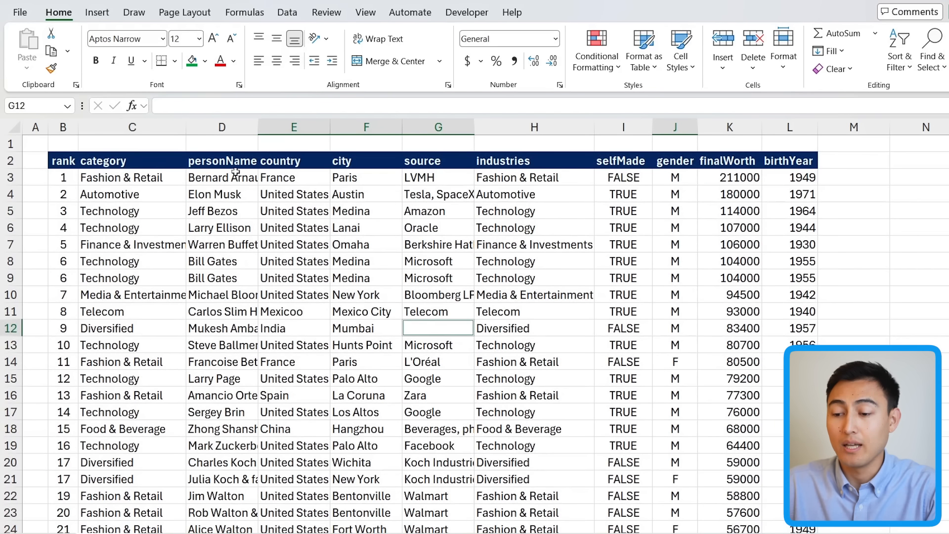
{"action": "left_click", "coordinate": [204, 61]}
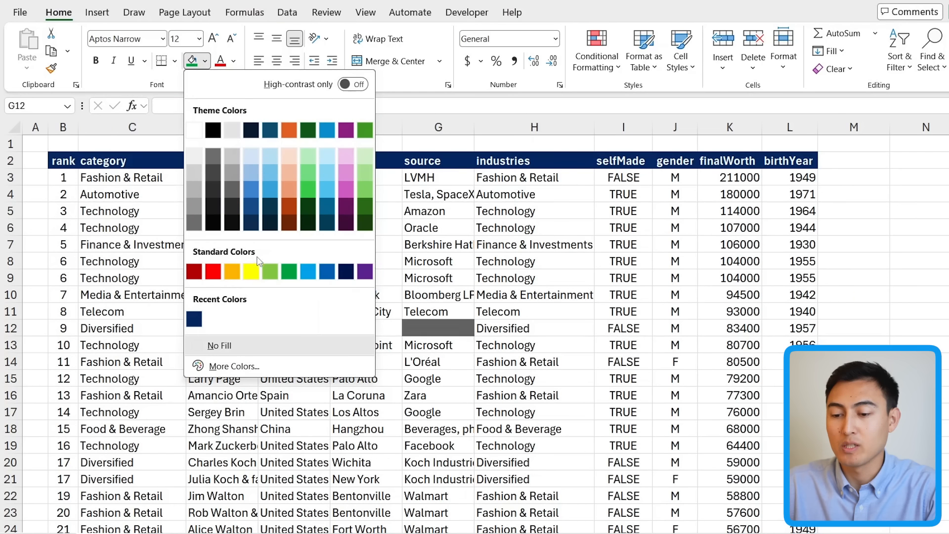
{"action": "left_click", "coordinate": [252, 271]}
Step: Enter NA into all the selected blank cells at once
{"action": "scroll", "coordinate": [579, 385], "scroll_direction": "down", "scroll_amount": 8}
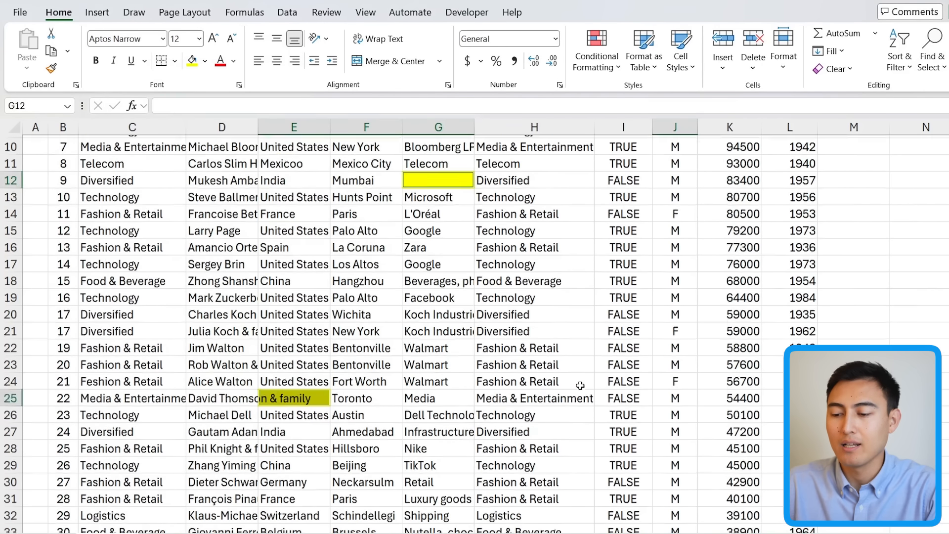
{"action": "scroll", "coordinate": [580, 385], "scroll_direction": "up", "scroll_amount": 5}
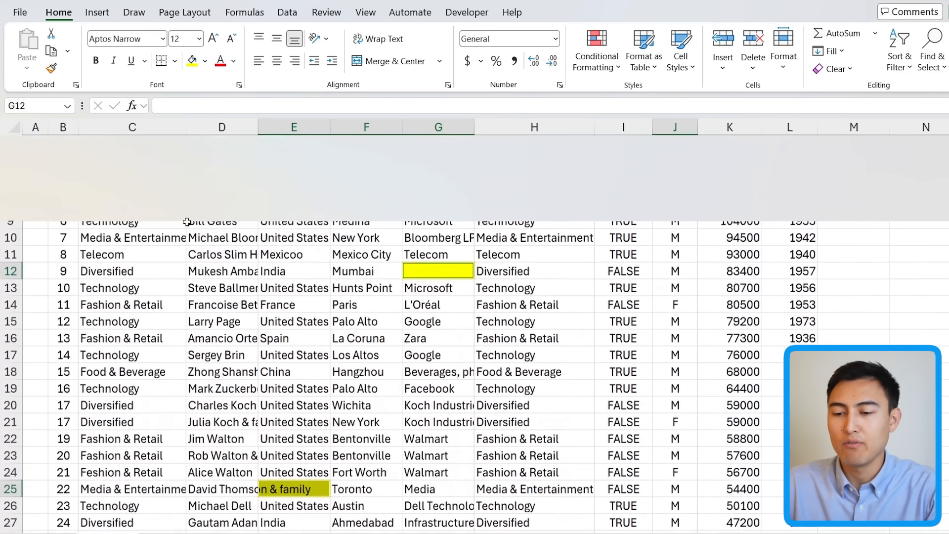
{"action": "scroll", "coordinate": [182, 223], "scroll_direction": "up", "scroll_amount": 2}
{"action": "left_click", "coordinate": [191, 102]}
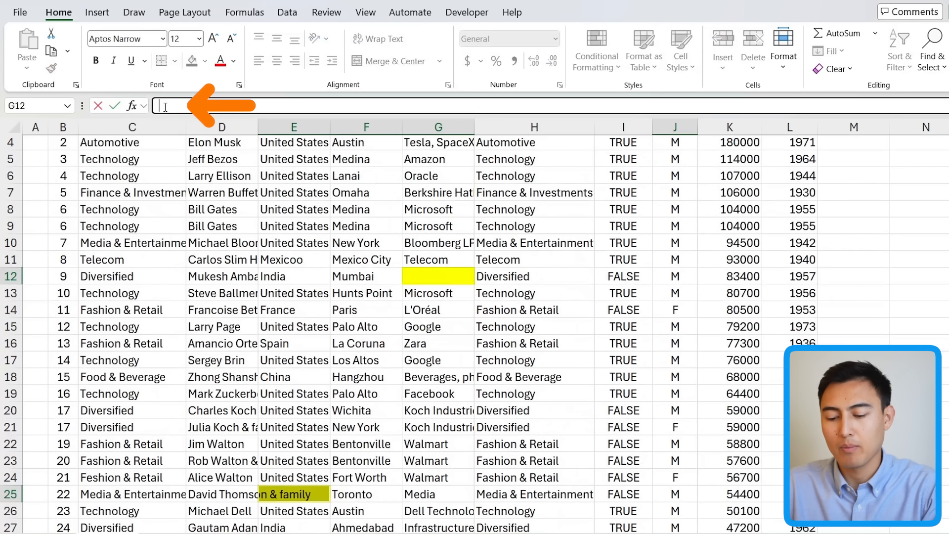
{"action": "type", "text": "NA"}
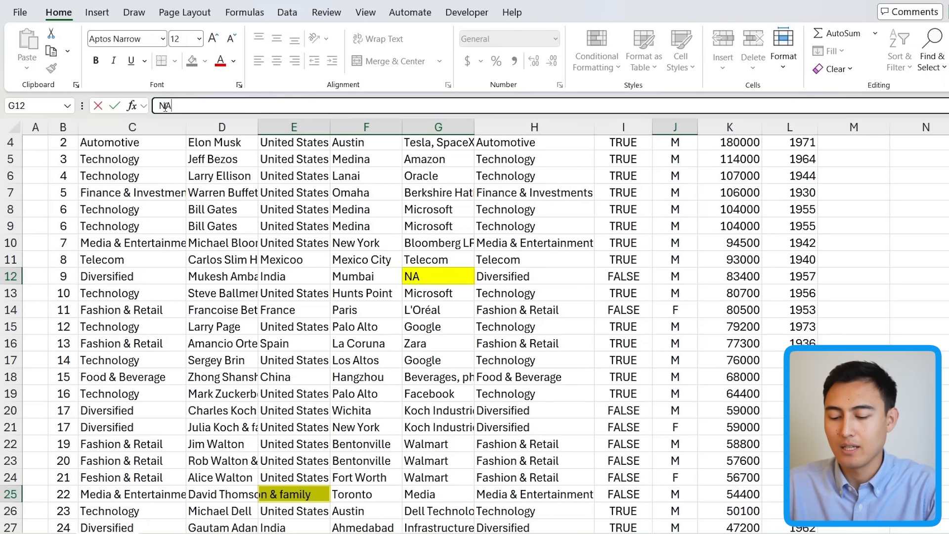
{"action": "key", "text": "ctrl+Return"}
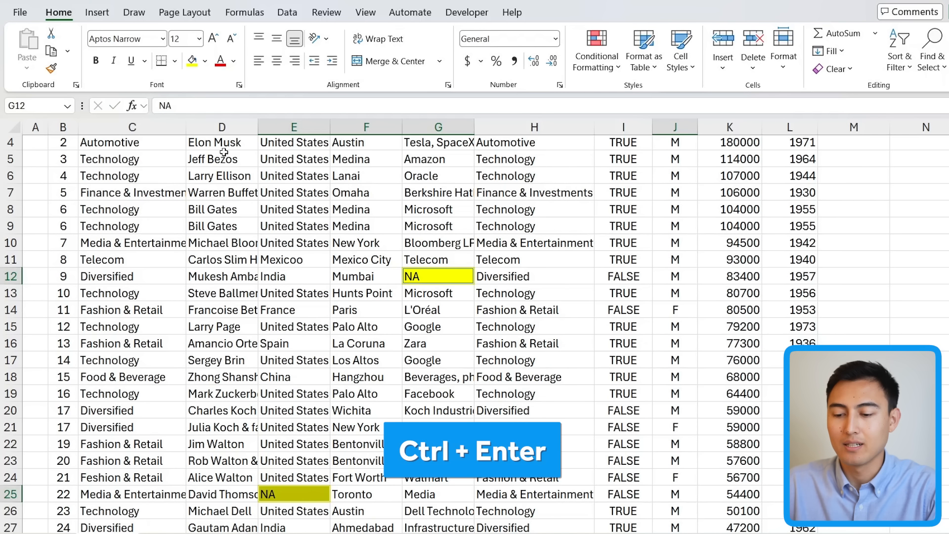
Step: Select the range B3 through L16 by clicking its first cell and shift-clicking its last
{"action": "scroll", "coordinate": [395, 317], "scroll_direction": "down", "scroll_amount": 4}
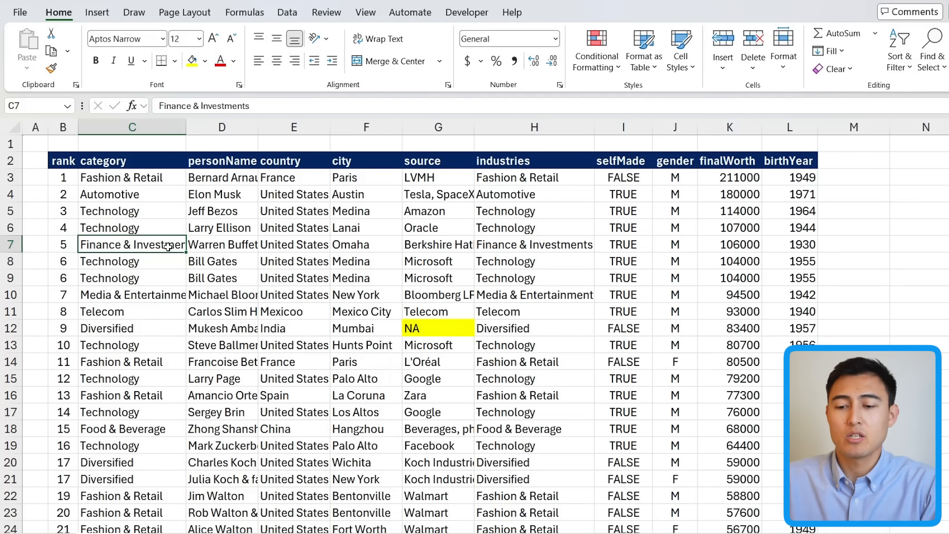
{"action": "left_click_drag", "start_coordinate": [61, 177], "coordinate": [800, 311]}
{"action": "scroll", "coordinate": [414, 282], "scroll_direction": "up", "scroll_amount": 2}
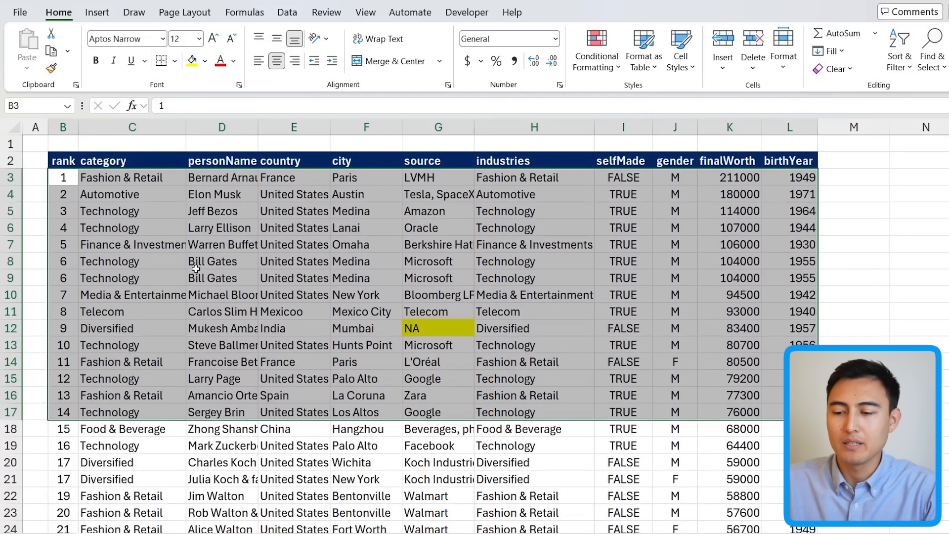
{"action": "left_click", "coordinate": [57, 194]}
{"action": "left_click", "coordinate": [54, 179]}
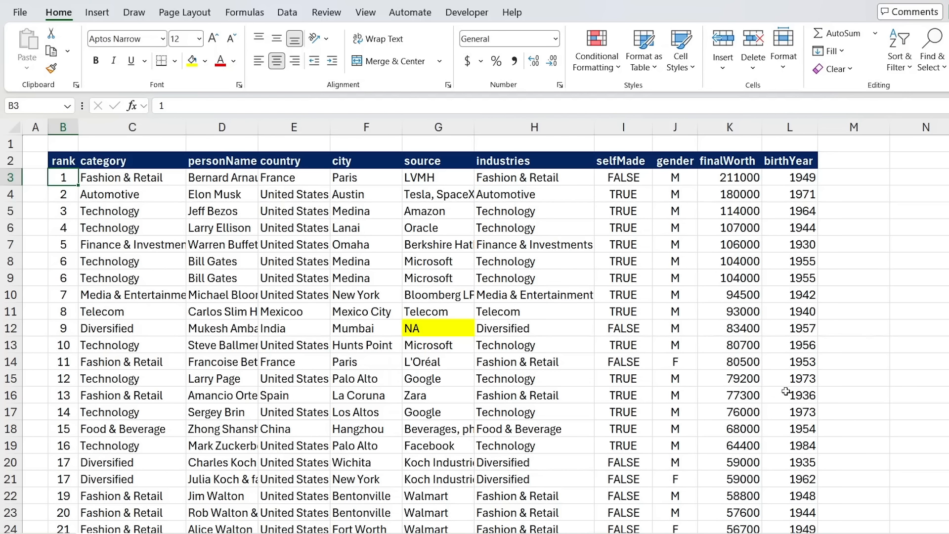
{"action": "key", "text": "shift"}
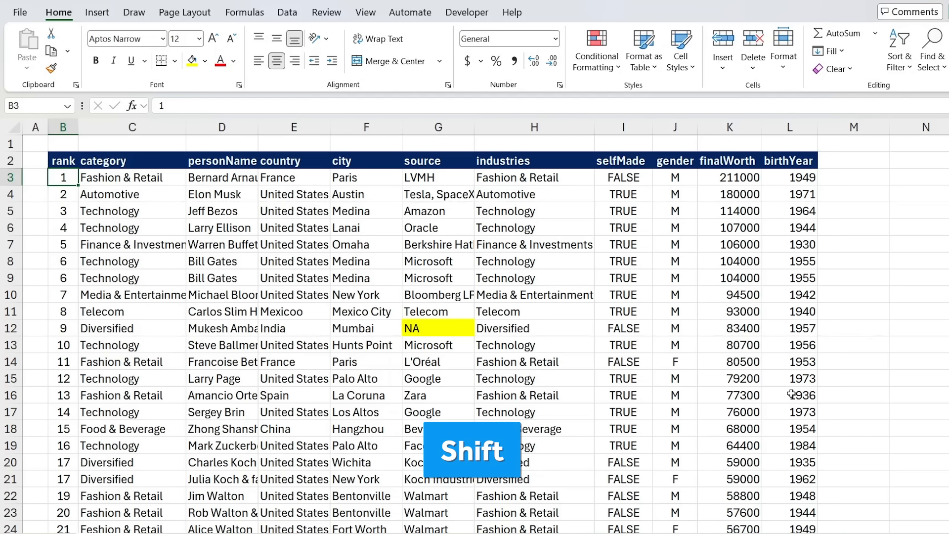
{"action": "left_click", "coordinate": [791, 394], "text": "shift"}
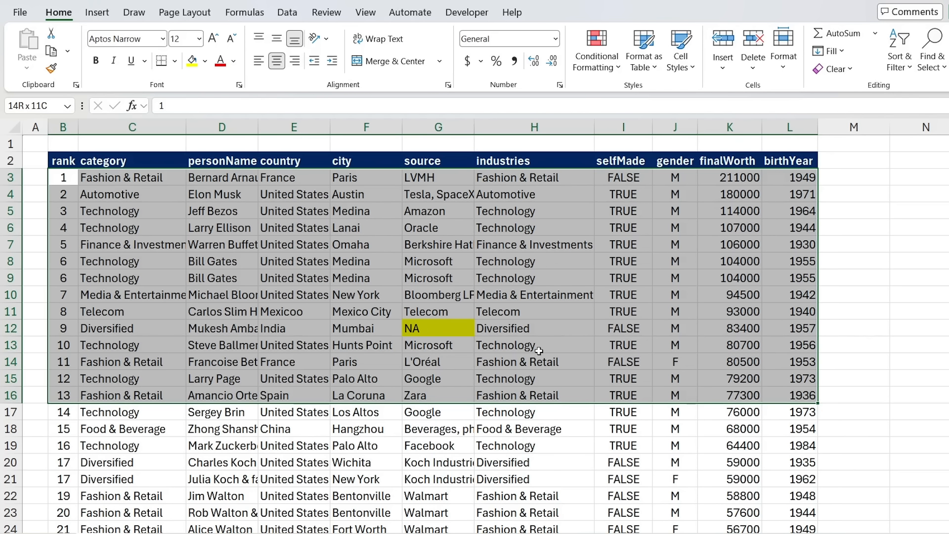
Step: Select the range I21 through L21 by clicking its first cell and shift-clicking its last
{"action": "scroll", "coordinate": [538, 350], "scroll_direction": "down", "scroll_amount": 4}
{"action": "left_click_drag", "start_coordinate": [398, 252], "coordinate": [718, 248]}
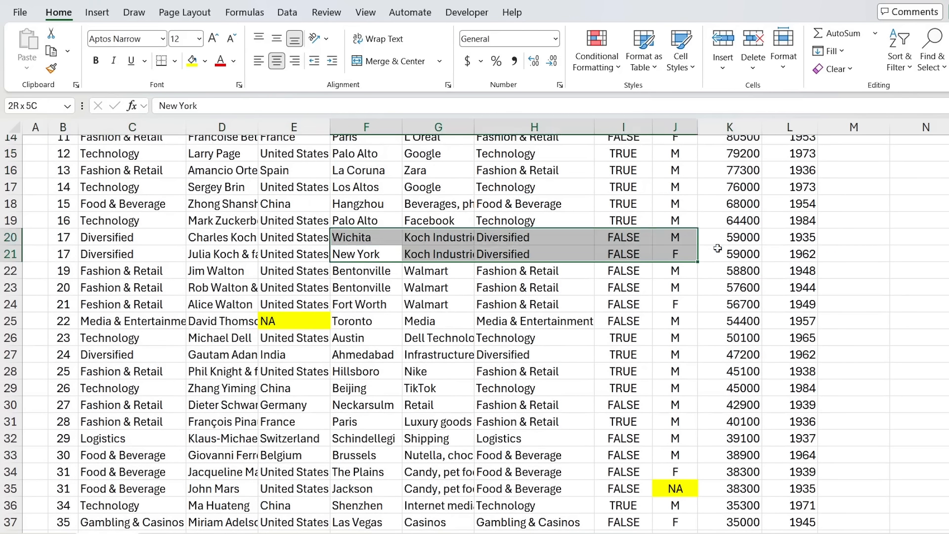
{"action": "left_click", "coordinate": [637, 255]}
{"action": "key", "text": "shift"}
{"action": "left_click", "coordinate": [807, 254], "text": "shift"}
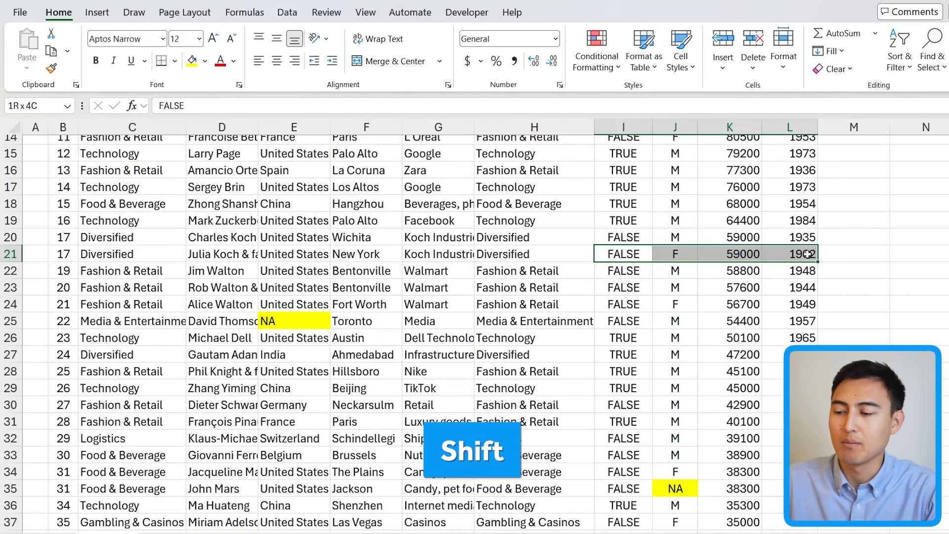
Step: Select H25 through H33 with a shift-click and widen the selection leftward to columns G and F
{"action": "left_click", "coordinate": [523, 322]}
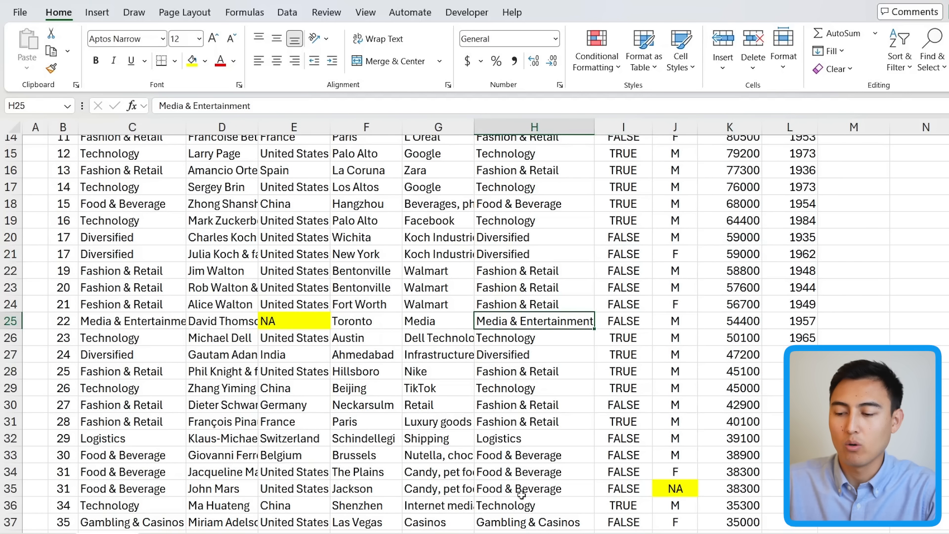
{"action": "left_click", "coordinate": [505, 453], "text": "shift"}
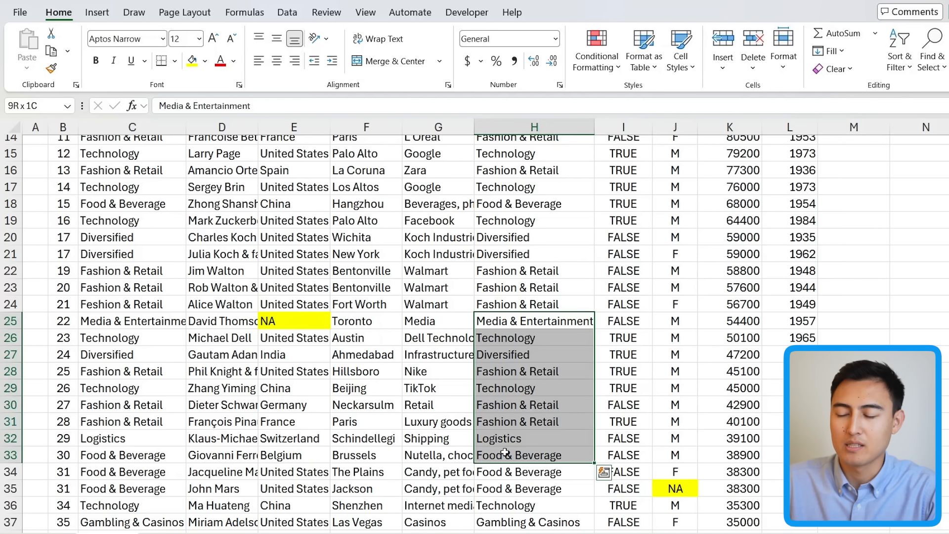
{"action": "left_click", "coordinate": [438, 452], "text": "shift"}
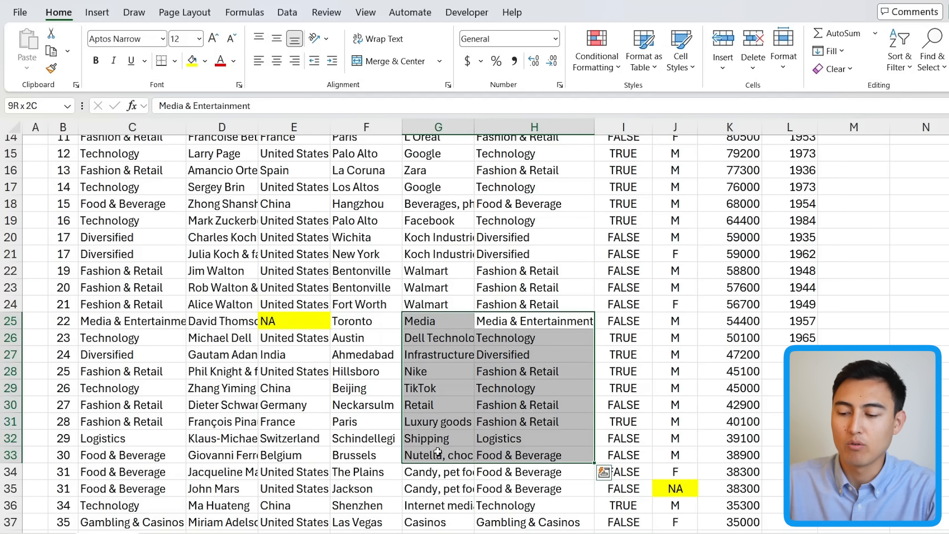
{"action": "left_click", "coordinate": [385, 453], "text": "shift"}
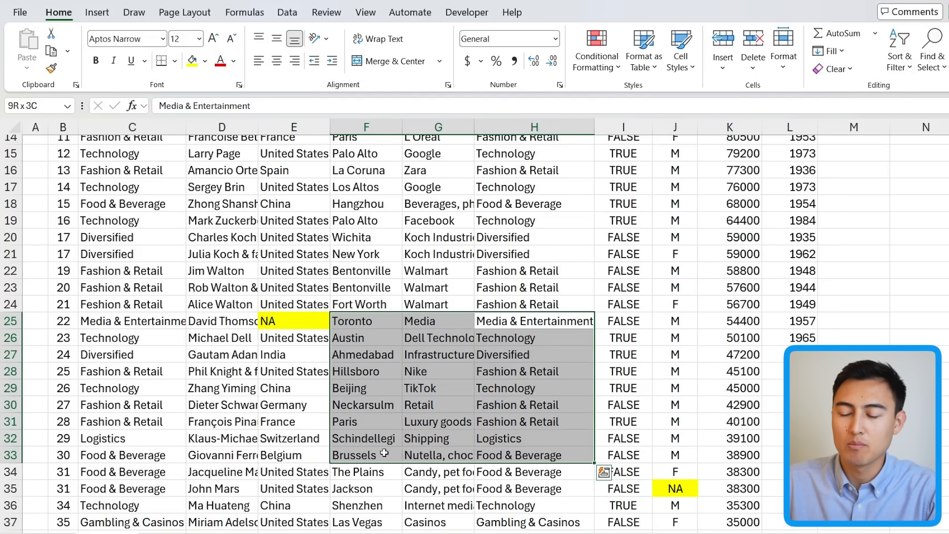
{"action": "left_click", "coordinate": [241, 423]}
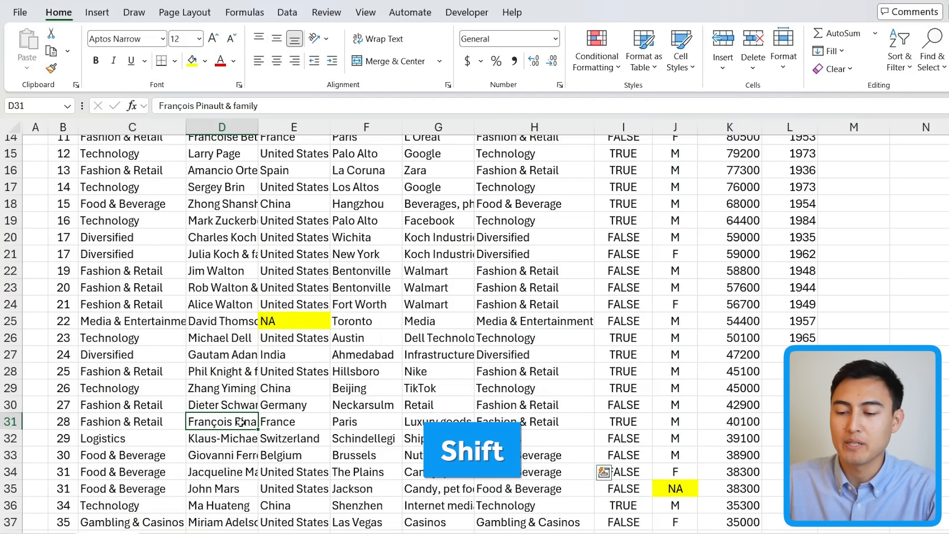
{"action": "left_click", "coordinate": [138, 202]}
Step: Copy the birth year in cell L5
{"action": "left_click_drag", "start_coordinate": [175, 208], "coordinate": [736, 297]}
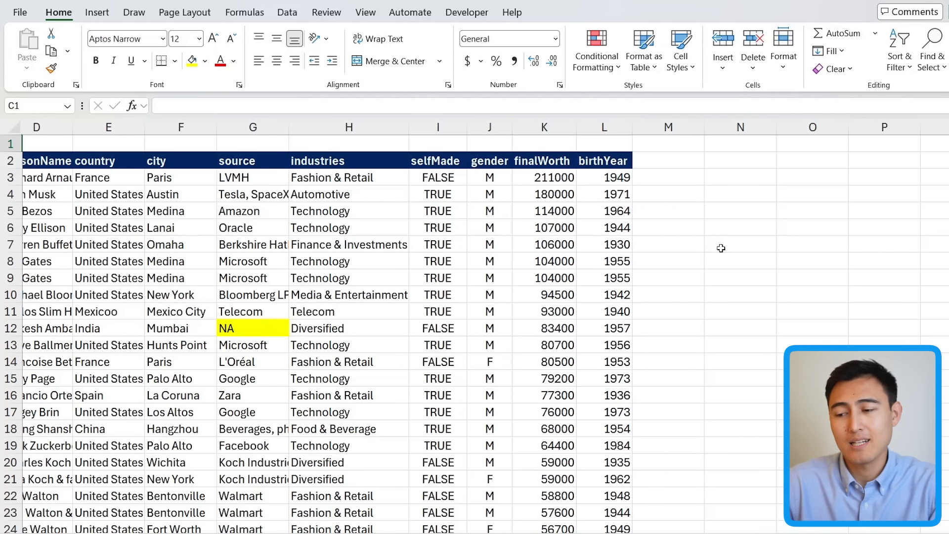
{"action": "left_click", "coordinate": [600, 204]}
{"action": "key", "text": "ctrl+c"}
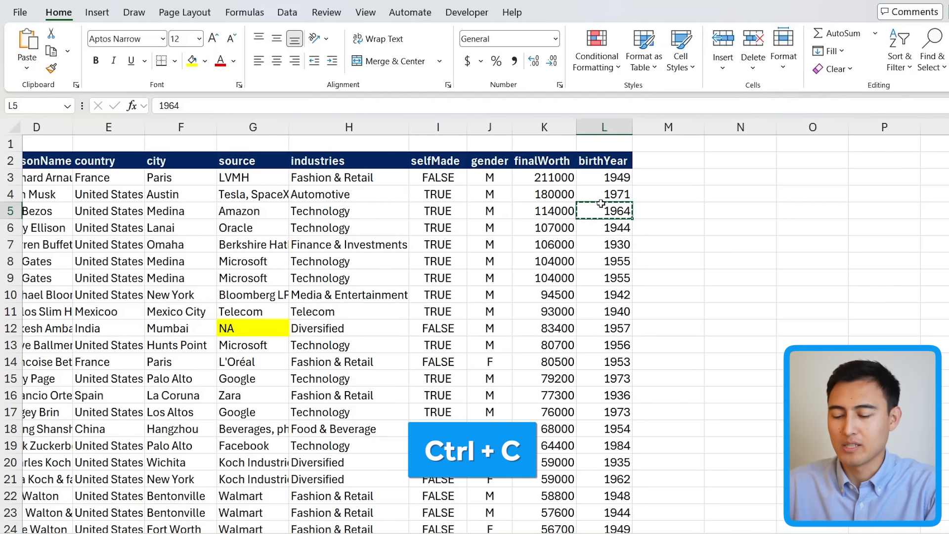
Step: Paste the copied birth year into N5, then copy L5 again and clear N5
{"action": "key", "text": "Right"}
{"action": "key", "text": "Right"}
{"action": "key", "text": "ctrl+v"}
{"action": "key", "text": "Left"}
Step: Cut the birth year from L5, paste it into O5, then undo the paste and return to L5
{"action": "key", "text": "Left"}
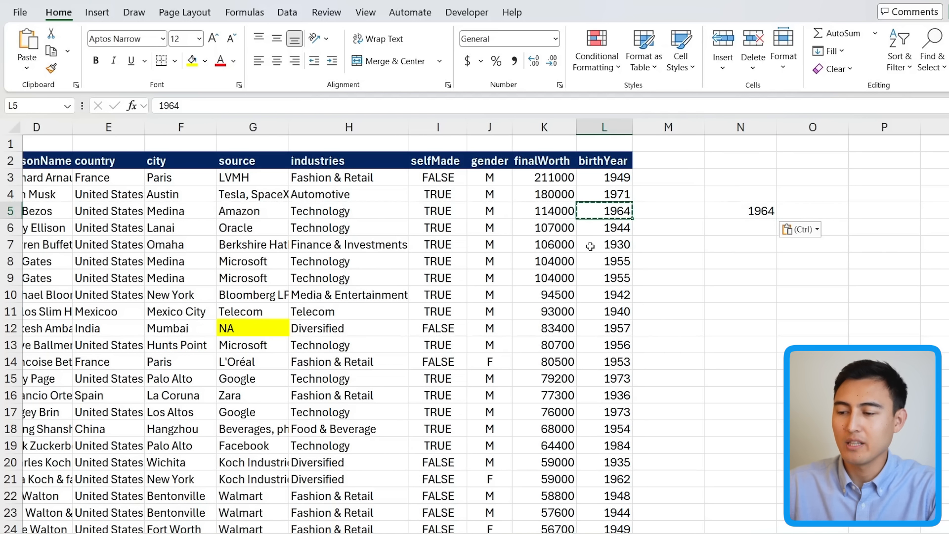
{"action": "key", "text": "ctrl+c"}
{"action": "key", "text": "Right"}
{"action": "key", "text": "Right"}
{"action": "key", "text": "Delete"}
{"action": "key", "text": "Left"}
{"action": "key", "text": "Left"}
{"action": "key", "text": "ctrl+x"}
{"action": "key", "text": "Right"}
{"action": "key", "text": "Right"}
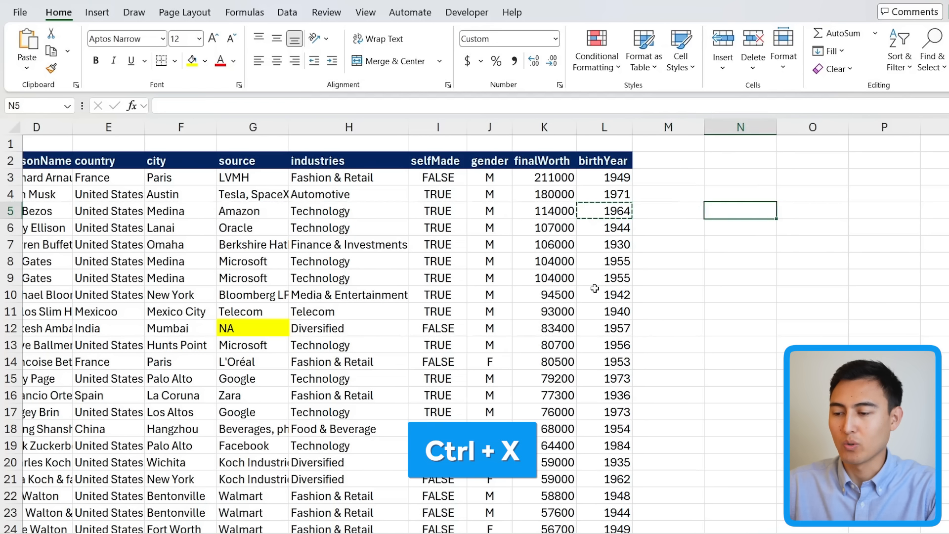
{"action": "key", "text": "Right"}
{"action": "key", "text": "ctrl+v"}
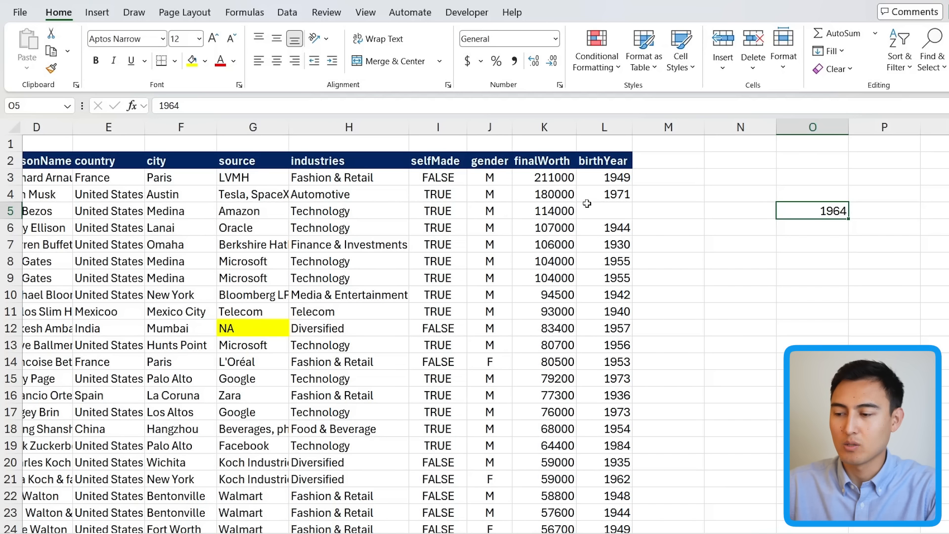
{"action": "key", "text": "ctrl+z"}
{"action": "key", "text": "Escape"}
{"action": "key", "text": "Left"}
{"action": "key", "text": "Left"}
{"action": "key", "text": "Left"}
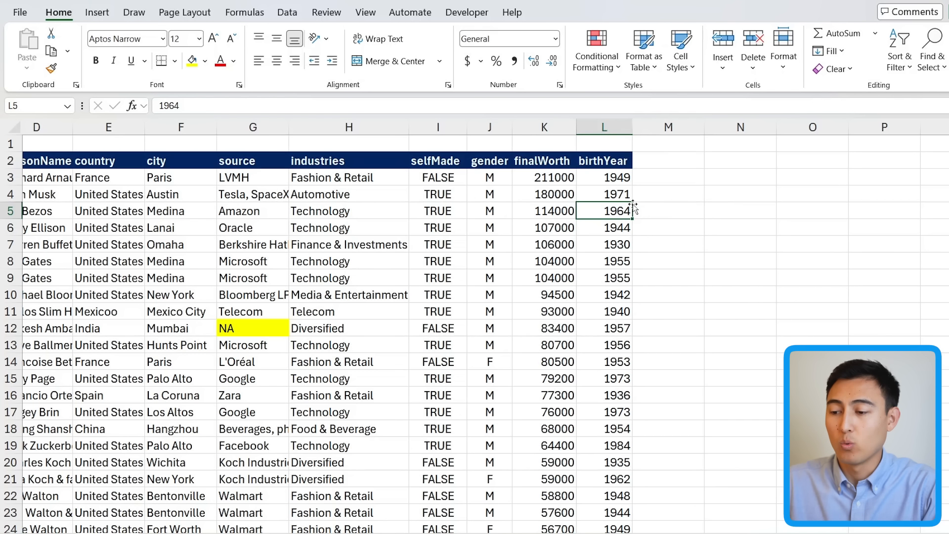
Step: Move the birth year cell L5 over to O5
{"action": "left_click_drag", "start_coordinate": [631, 206], "coordinate": [804, 221]}
{"action": "left_click", "coordinate": [98, 255]}
{"action": "key", "text": "Left"}
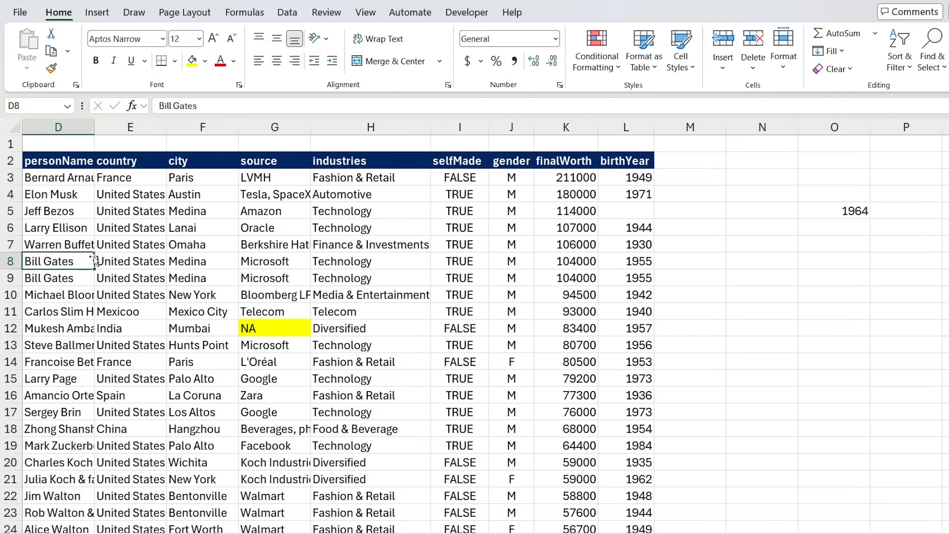
Step: Move the block K7 through L12 over to N7:O12, then undo the move
{"action": "scroll", "coordinate": [94, 256], "scroll_direction": "left", "scroll_amount": 2}
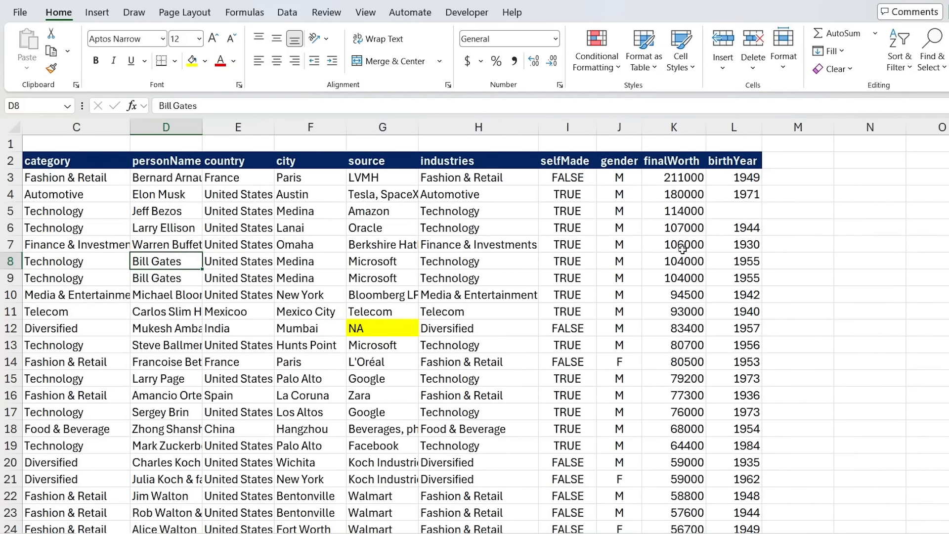
{"action": "left_click_drag", "start_coordinate": [645, 243], "coordinate": [747, 336]}
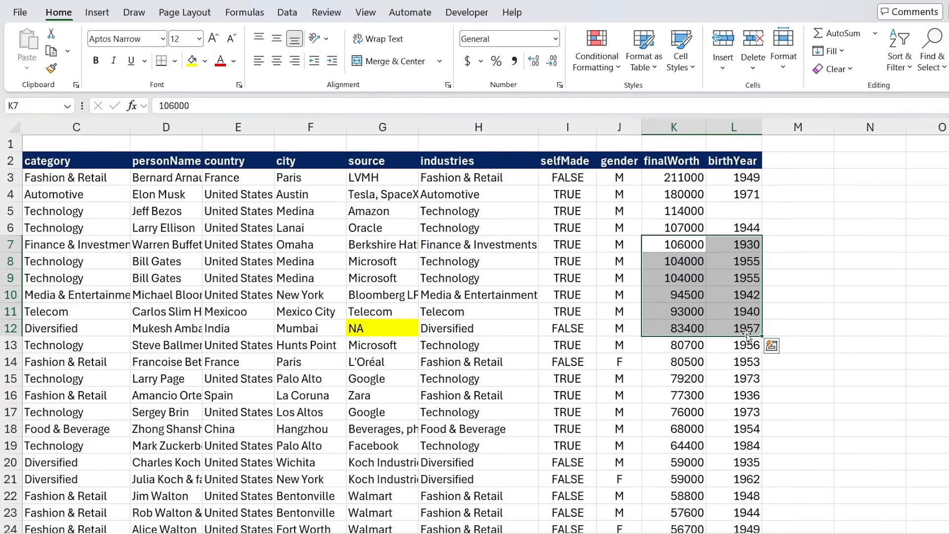
{"action": "left_click_drag", "start_coordinate": [763, 295], "coordinate": [941, 295]}
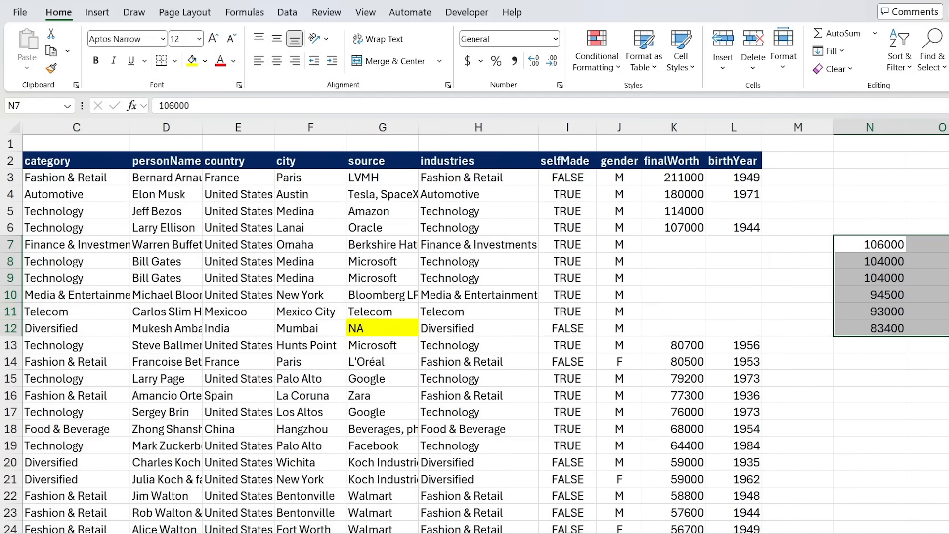
{"action": "key", "text": "ctrl+z"}
{"action": "left_click", "coordinate": [849, 275]}
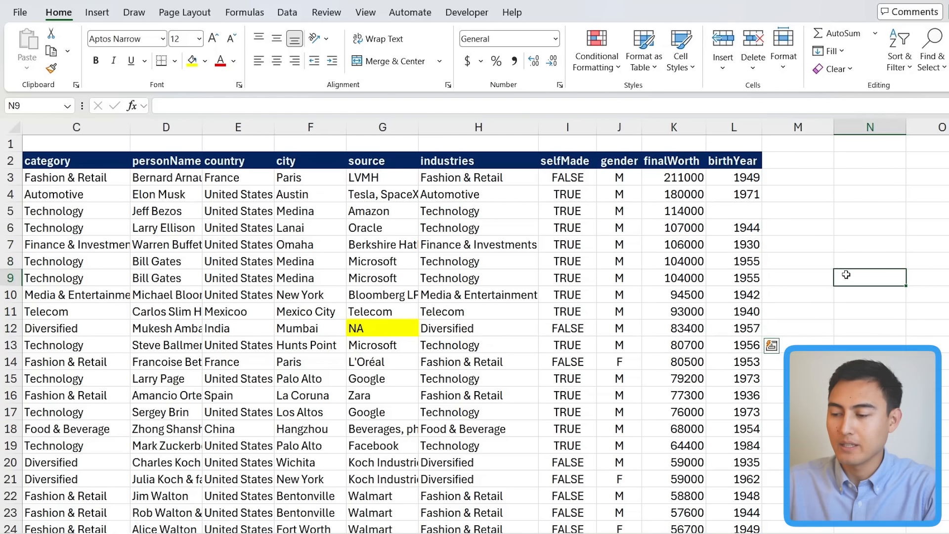
{"action": "left_click", "coordinate": [755, 262]}
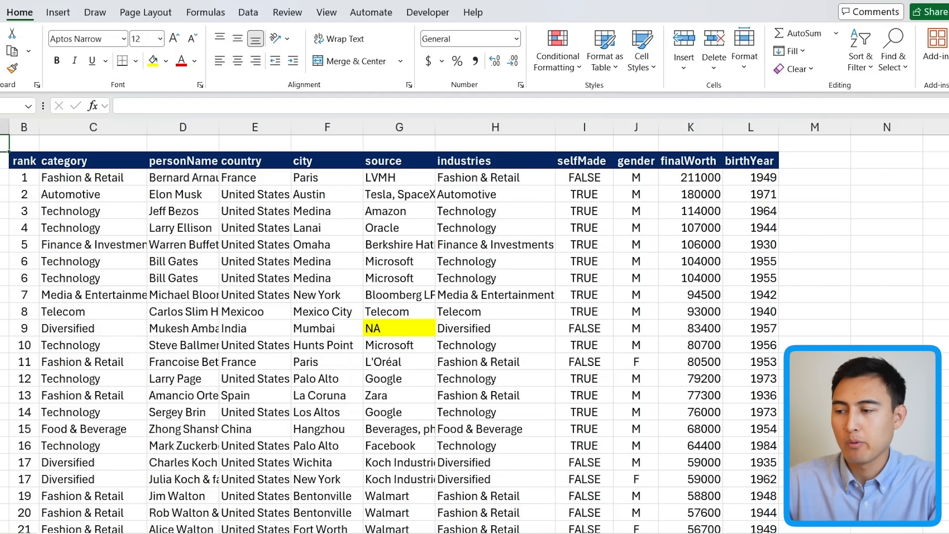
Step: Turn on filters for the header row of the billionaires table
{"action": "left_click", "coordinate": [853, 60]}
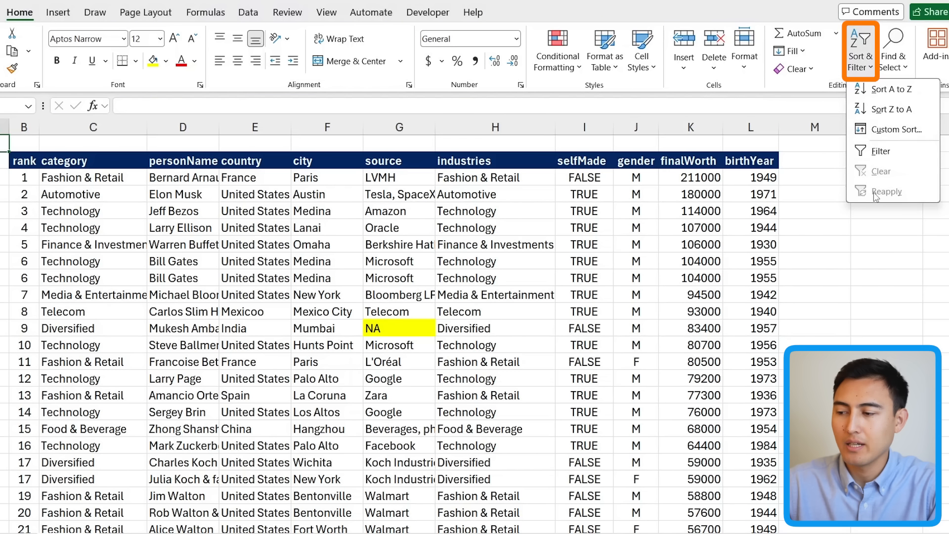
{"action": "key", "text": "Escape"}
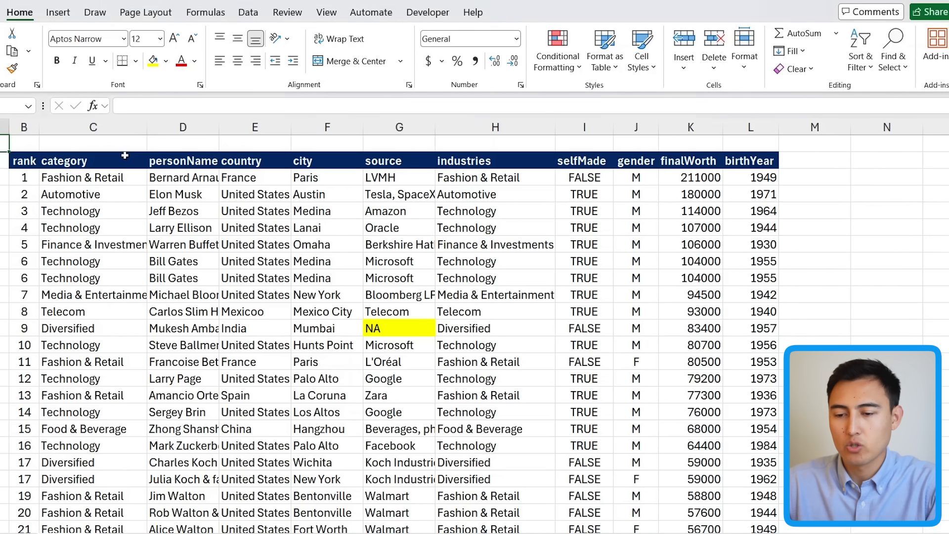
{"action": "left_click", "coordinate": [194, 161]}
{"action": "key", "text": "ctrl+shift+l"}
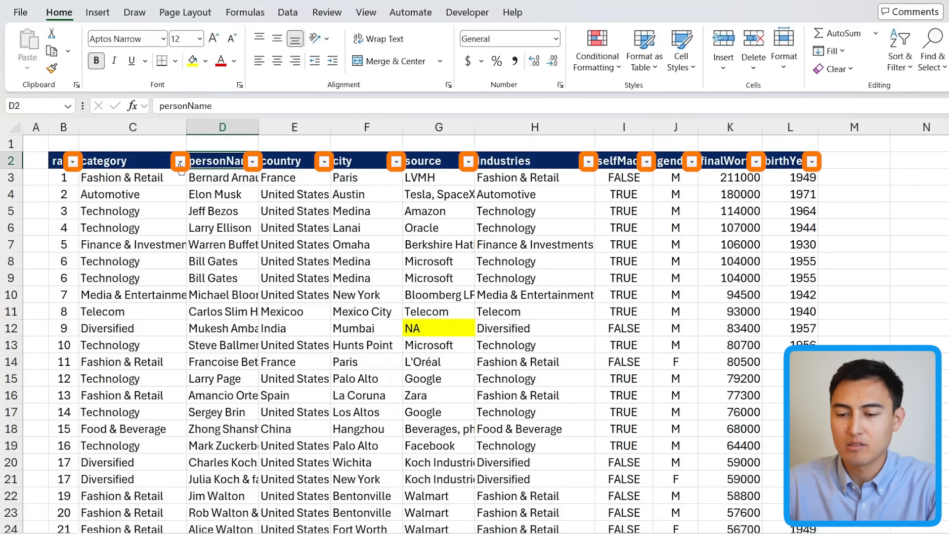
Step: Open the category column's filter list and browse its values without applying a filter
{"action": "left_click", "coordinate": [180, 161]}
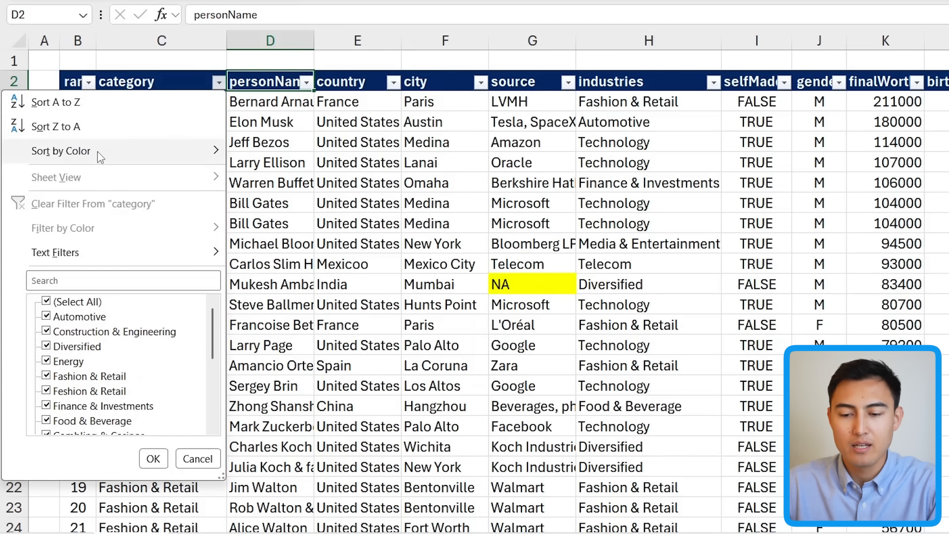
{"action": "scroll", "coordinate": [105, 351], "scroll_direction": "down", "scroll_amount": 2}
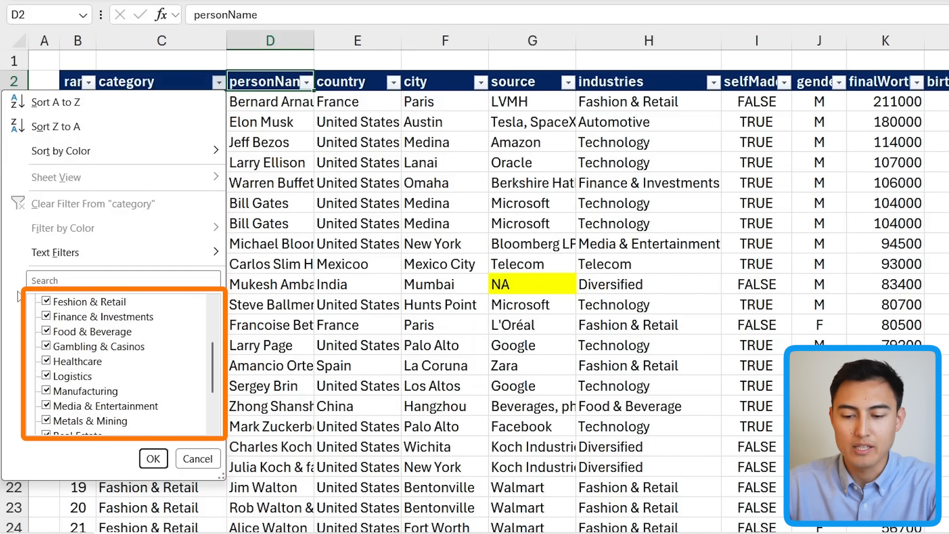
{"action": "key", "text": "Escape"}
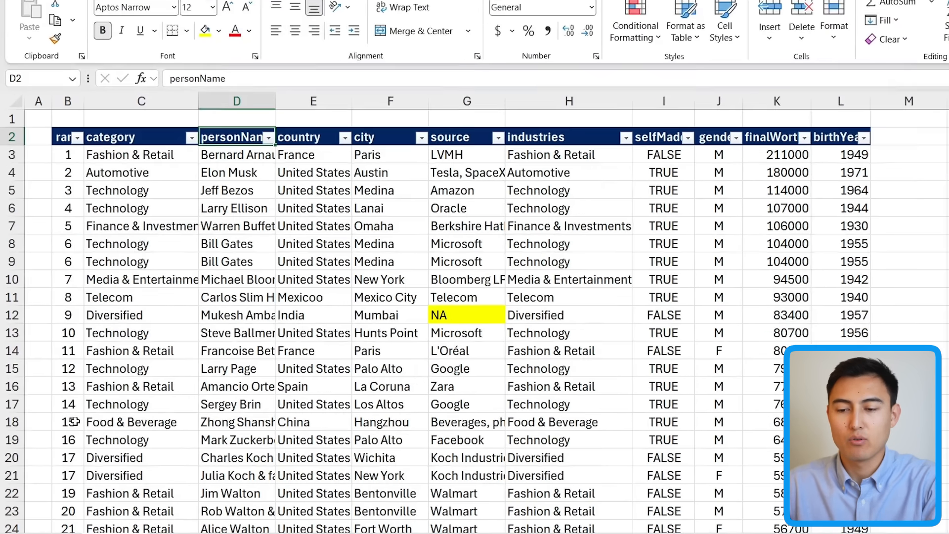
{"action": "key", "text": "Left"}
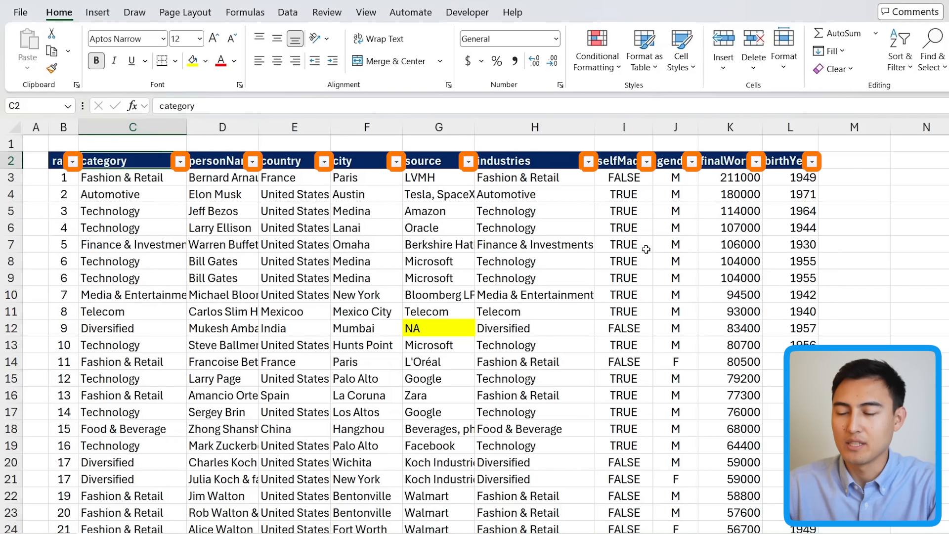
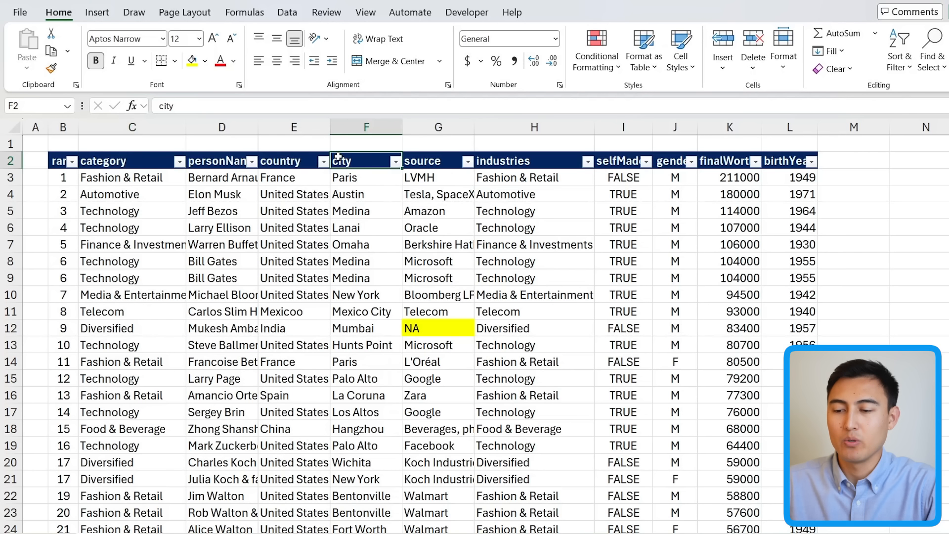
Step: Open the city and source column filter lists to browse their values without applying a filter
{"action": "key", "text": "alt+Down"}
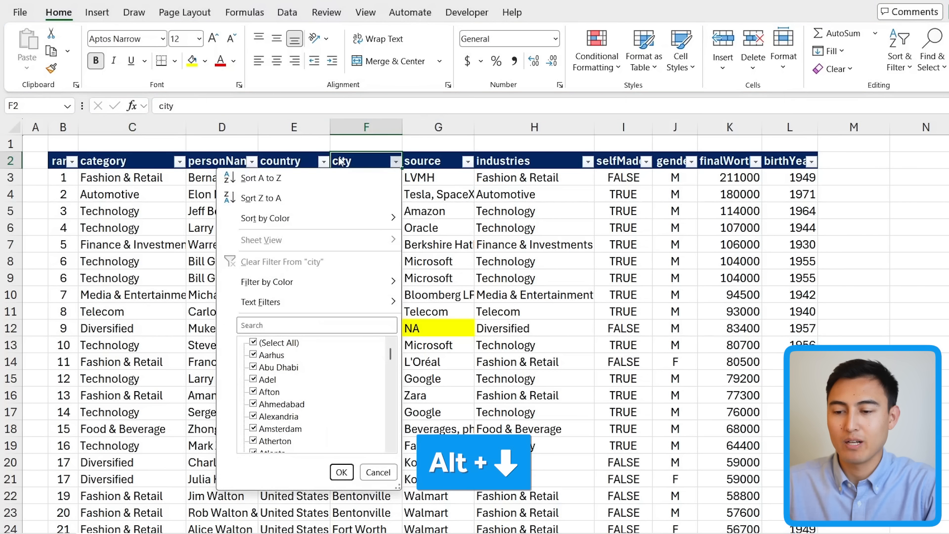
{"action": "key", "text": "Escape"}
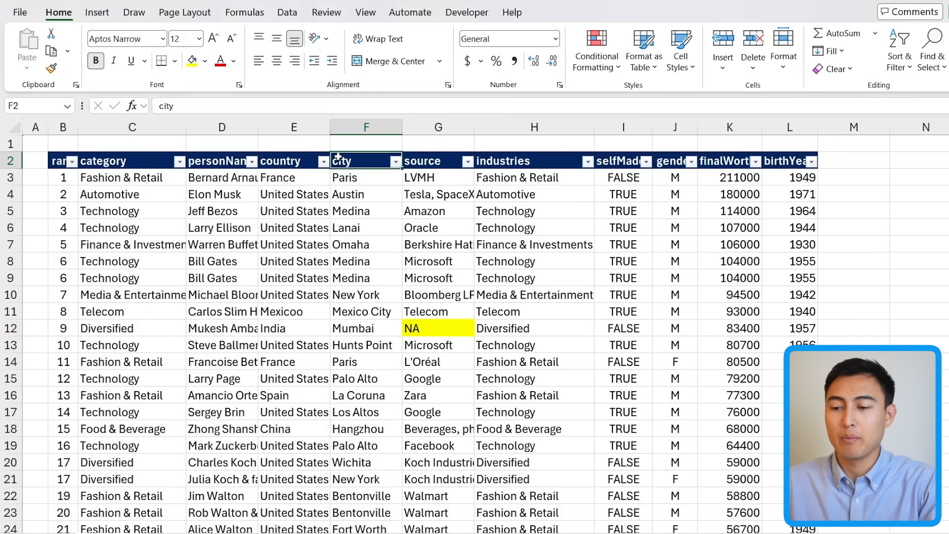
{"action": "key", "text": "Right"}
{"action": "key", "text": "alt+Down"}
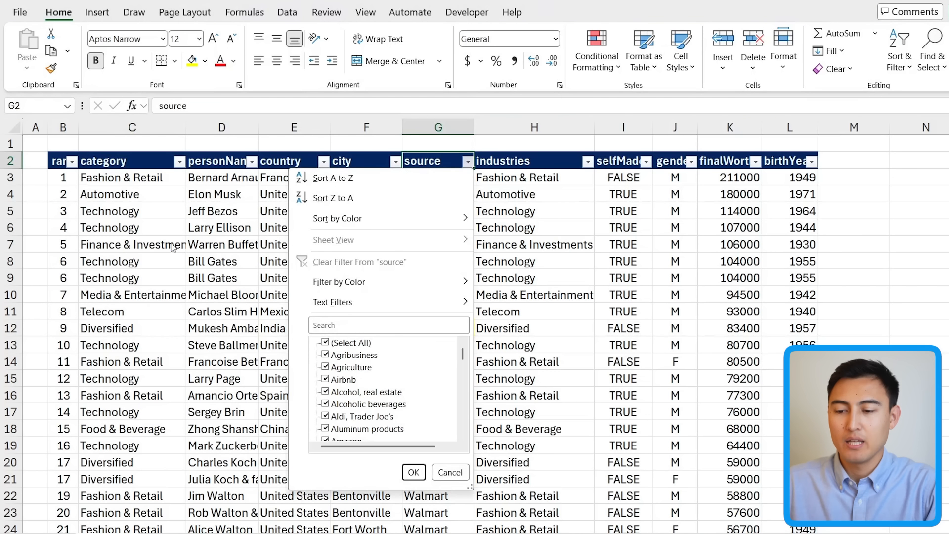
{"action": "key", "text": "Escape"}
Step: Jump to the first empty cell below the source column and browse its pick-from-list of existing entries without choosing one
{"action": "key", "text": "ctrl+Down"}
{"action": "key", "text": "ctrl+Down"}
{"action": "key", "text": "ctrl+Up"}
{"action": "key", "text": "Down"}
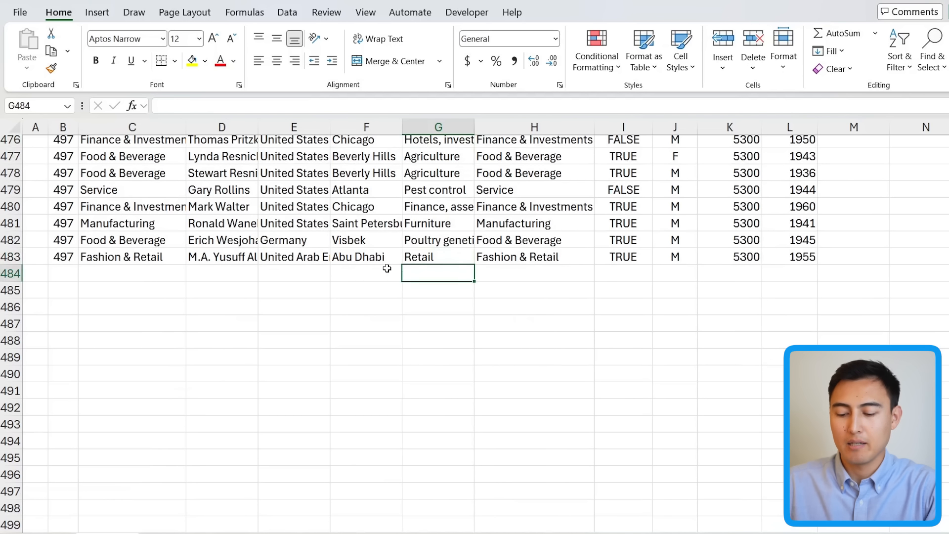
{"action": "key", "text": "alt+Down"}
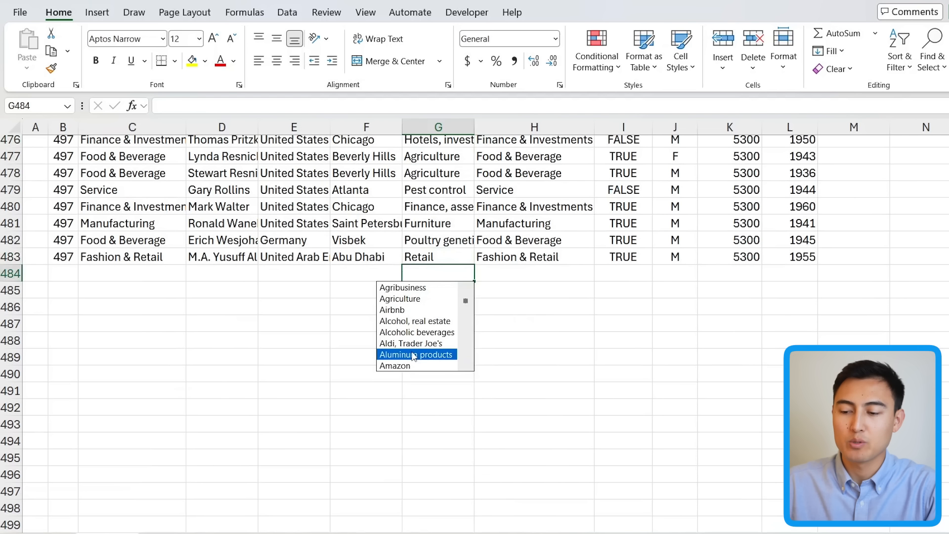
{"action": "mouse_move", "coordinate": [466, 302]}
{"action": "left_mouse_down"}
{"action": "mouse_move", "coordinate": [466, 323]}
{"action": "mouse_move", "coordinate": [467, 311]}
{"action": "left_mouse_up"}
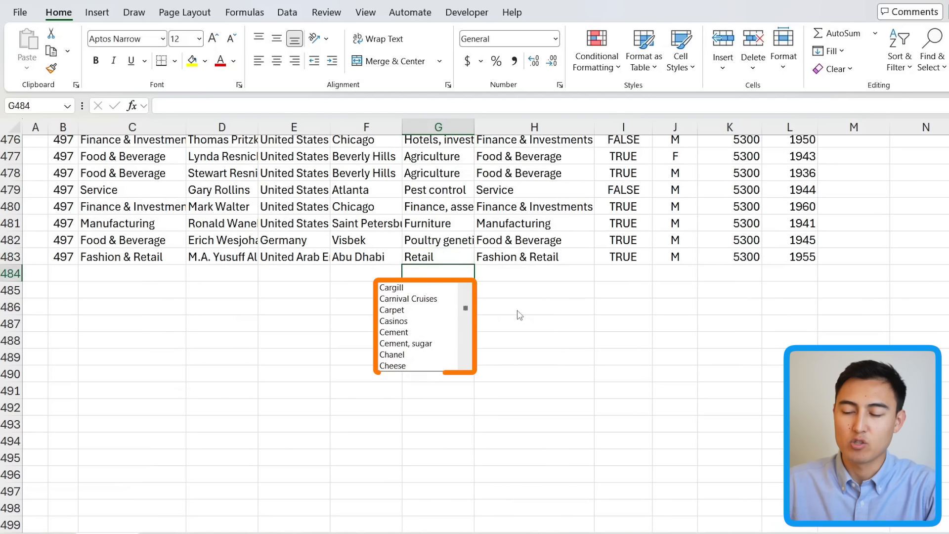
{"action": "key", "text": "Escape"}
{"action": "key", "text": "Up"}
{"action": "key", "text": "Right"}
{"action": "key", "text": "Right"}
{"action": "key", "text": "Right"}
{"action": "key", "text": "Down"}
{"action": "key", "text": "alt+Down"}
{"action": "key", "text": "Down"}
{"action": "key", "text": "Down"}
{"action": "key", "text": "Down"}
{"action": "key", "text": "Up"}
{"action": "key", "text": "Up"}
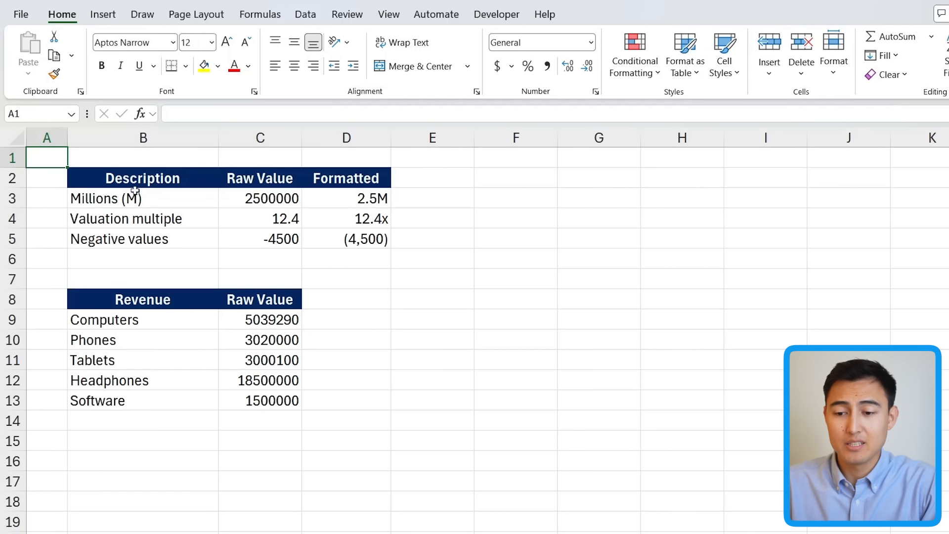
Step: Examine the example cells in the Formatted column of the number-format sheet
{"action": "key", "text": "Right"}
{"action": "key", "text": "Down"}
{"action": "key", "text": "Down"}
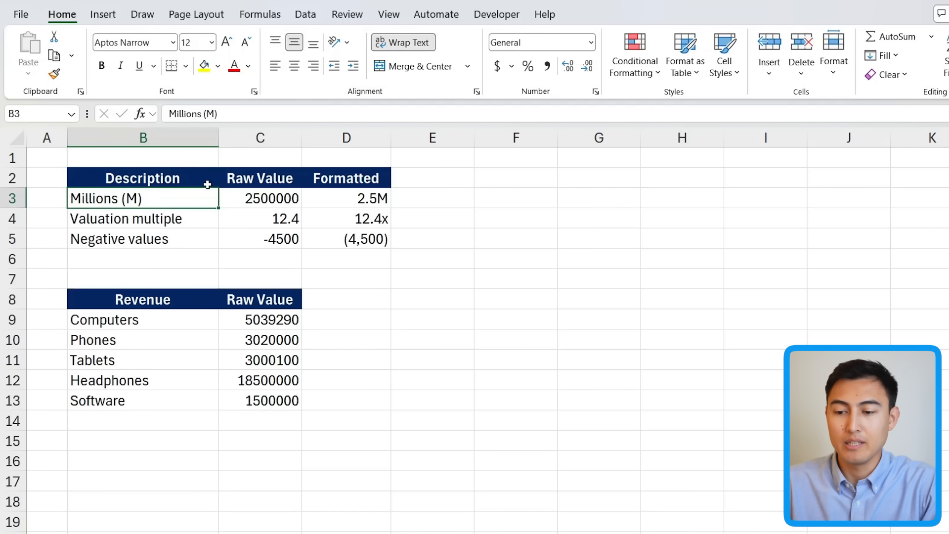
{"action": "left_click", "coordinate": [382, 197]}
{"action": "left_click", "coordinate": [320, 214]}
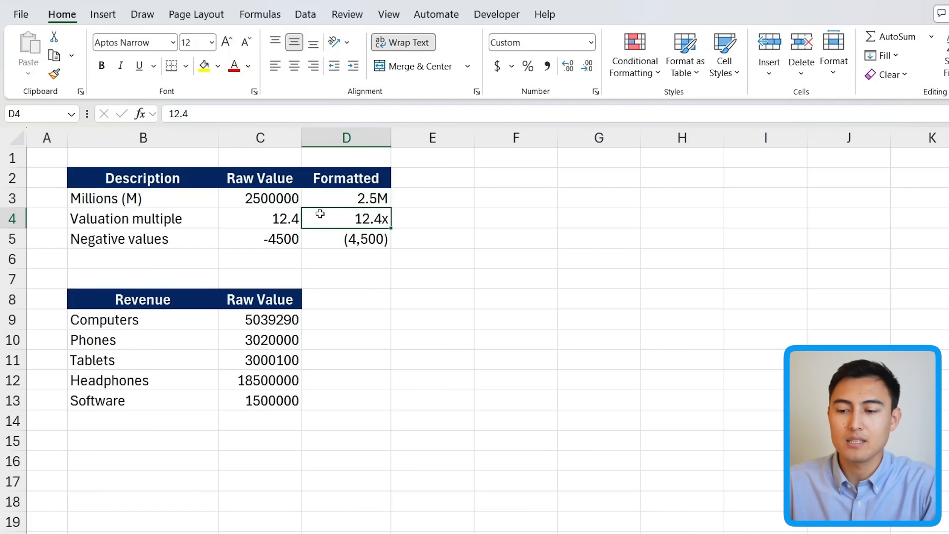
{"action": "key", "text": "Down"}
{"action": "key", "text": "Up"}
{"action": "key", "text": "Left"}
{"action": "key", "text": "Right"}
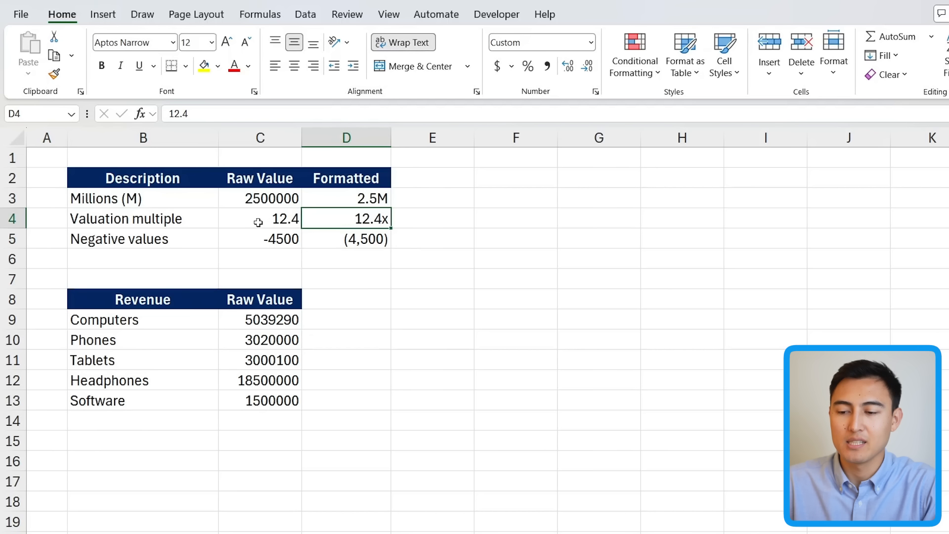
Step: Apply the custom number format 0.00x to the valuation multiple raw value in C4
{"action": "left_click", "coordinate": [240, 212]}
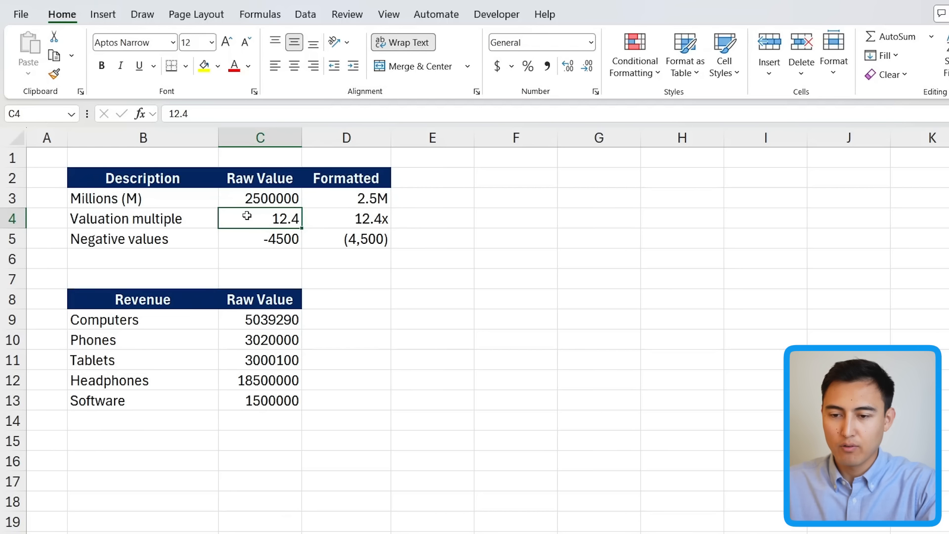
{"action": "key", "text": "ctrl+1"}
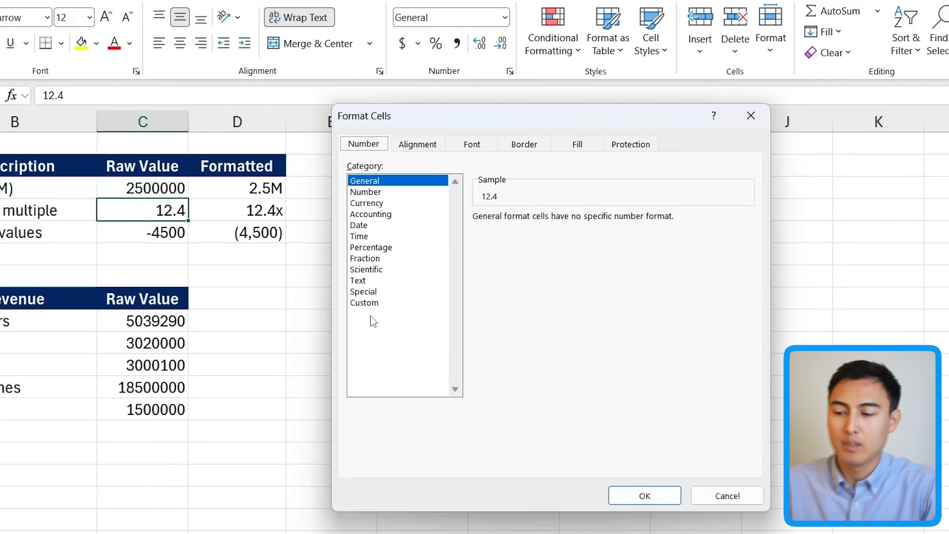
{"action": "left_click", "coordinate": [368, 304]}
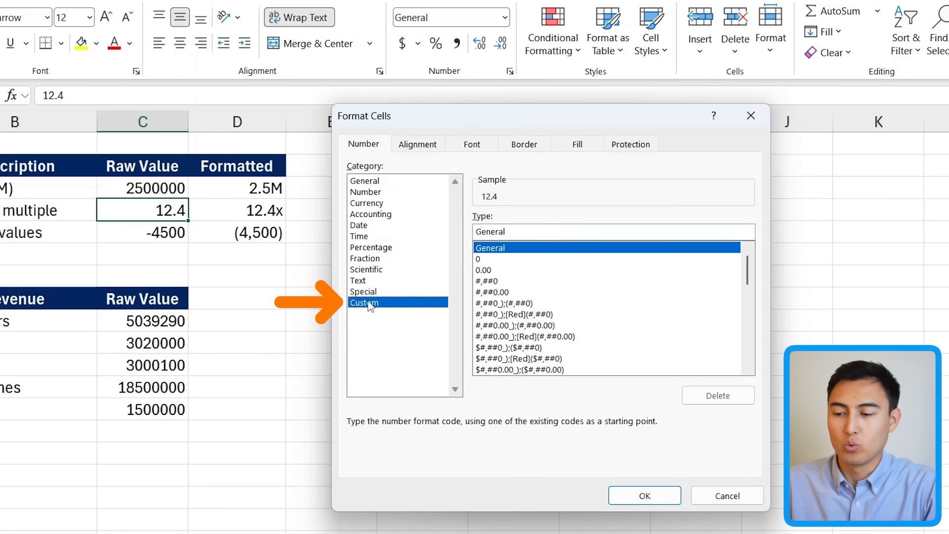
{"action": "left_click", "coordinate": [485, 272]}
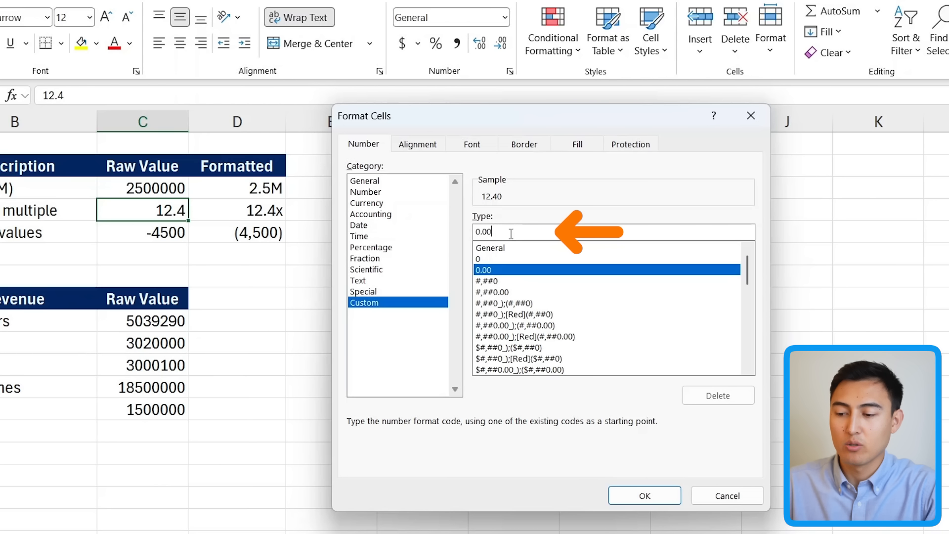
{"action": "type", "text": "x"}
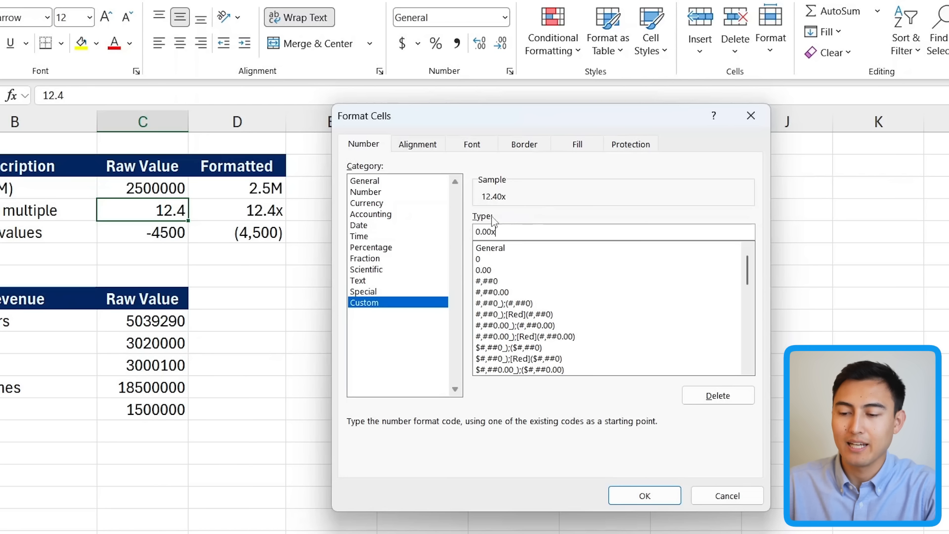
{"action": "key", "text": "Return"}
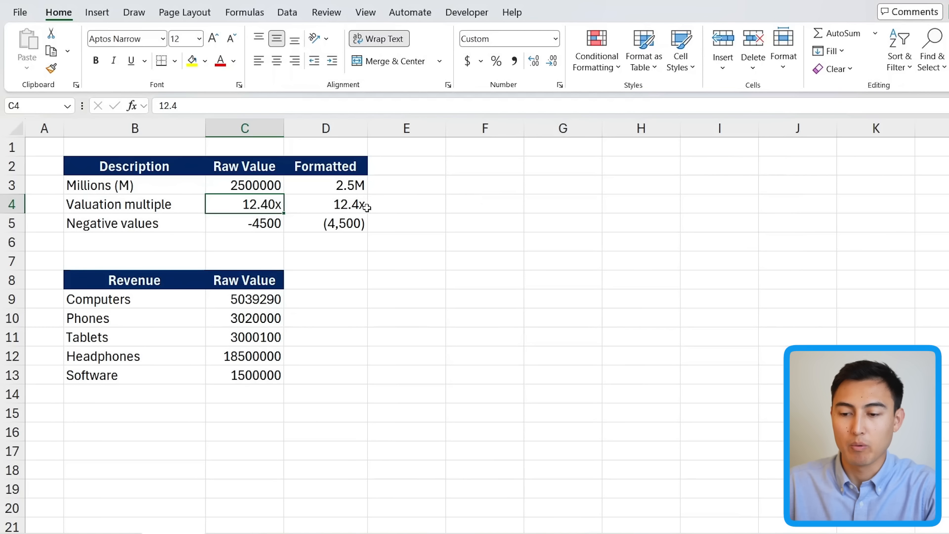
Step: Change C4's custom number format to 0.0x
{"action": "key", "text": "ctrl+1"}
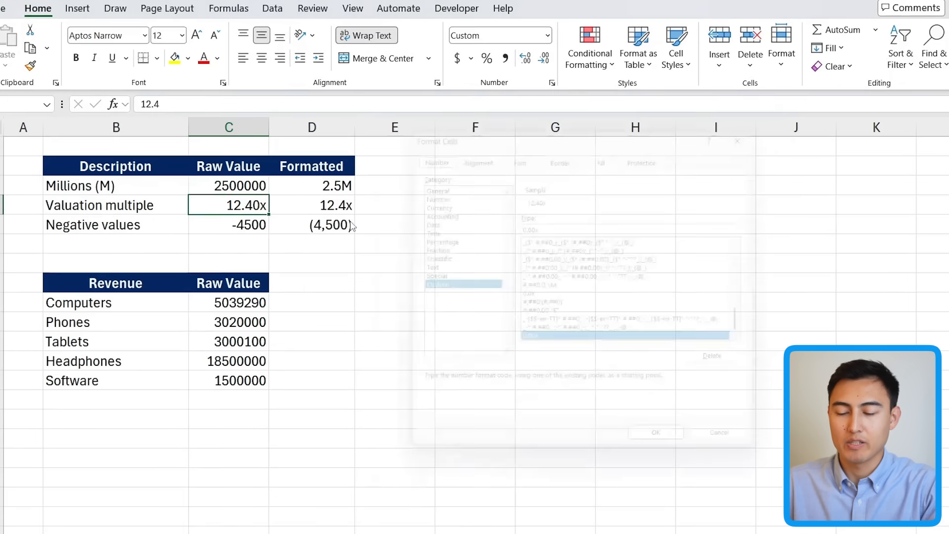
{"action": "left_click", "coordinate": [485, 232]}
{"action": "key", "text": "BackSpace"}
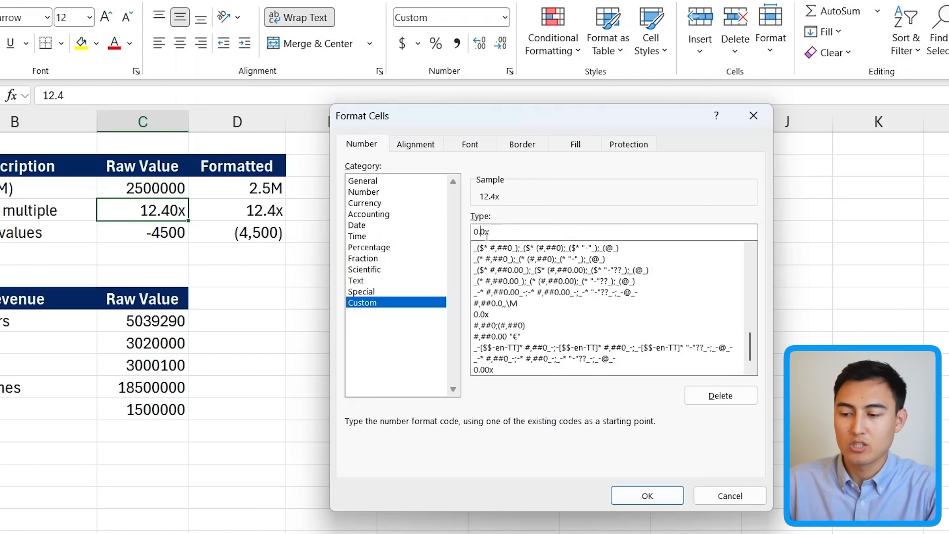
{"action": "key", "text": "Return"}
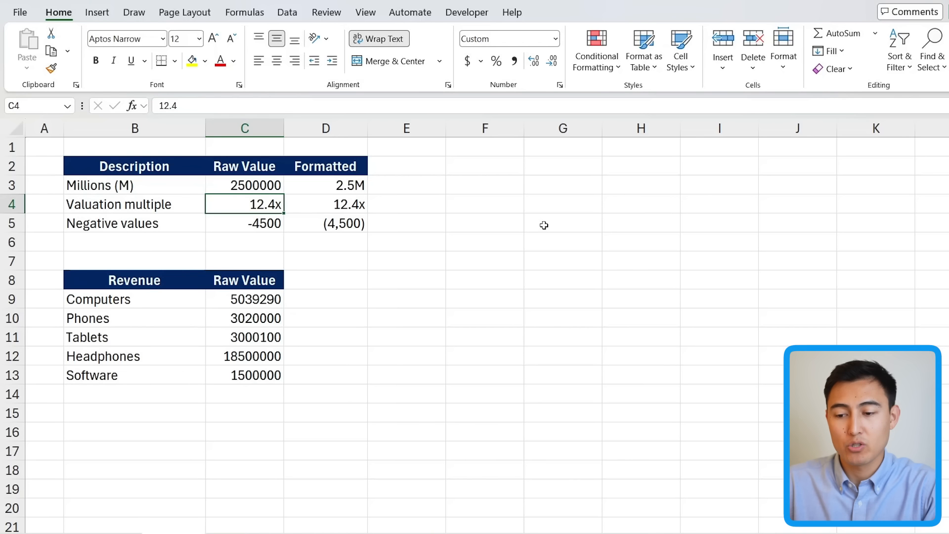
Step: Inspect the underlying value and format of the millions example in D3
{"action": "key", "text": "Down"}
{"action": "key", "text": "Right"}
{"action": "key", "text": "ctrl+1"}
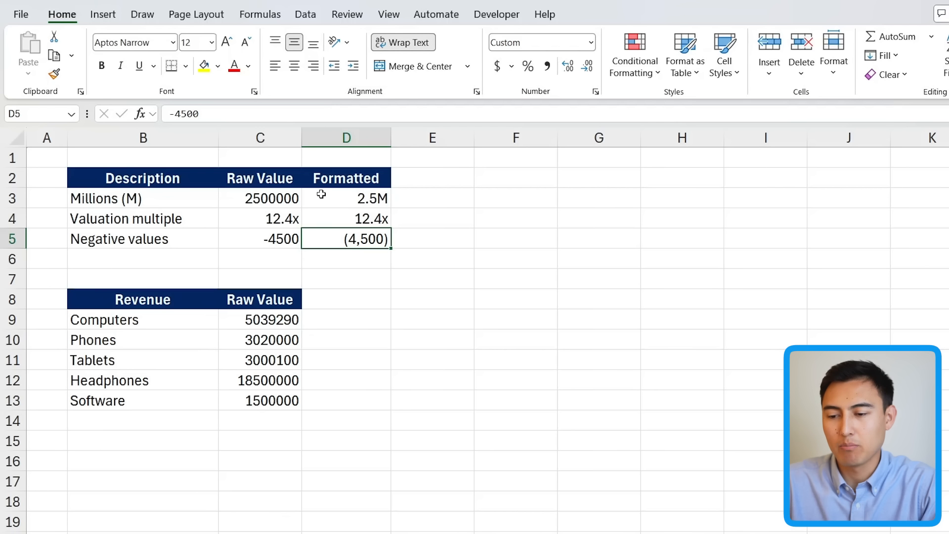
{"action": "left_click", "coordinate": [321, 194]}
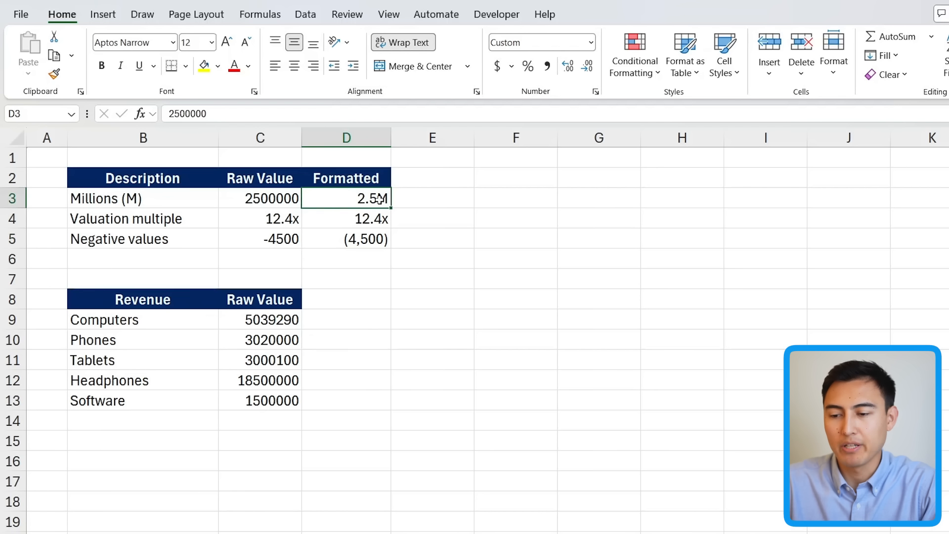
{"action": "left_click", "coordinate": [238, 198]}
{"action": "left_click", "coordinate": [335, 199]}
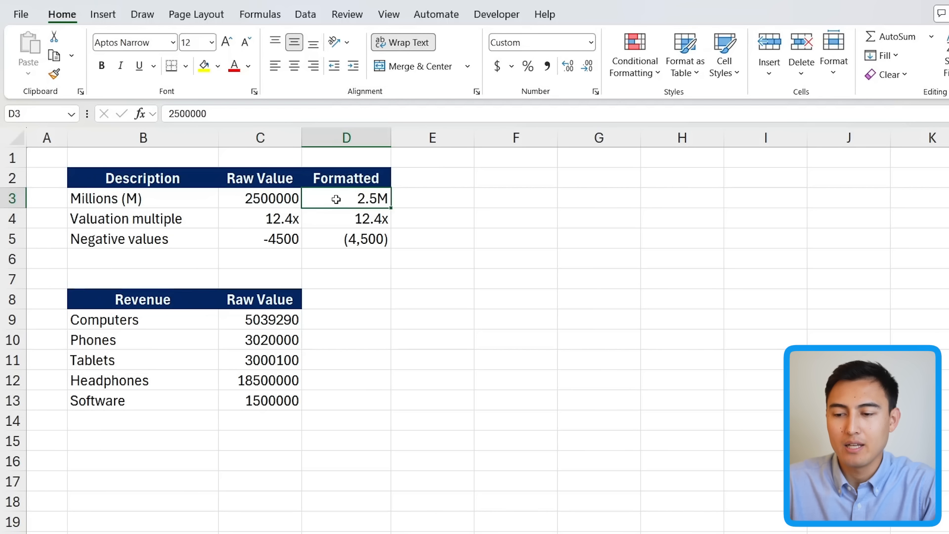
{"action": "double_click", "coordinate": [172, 114]}
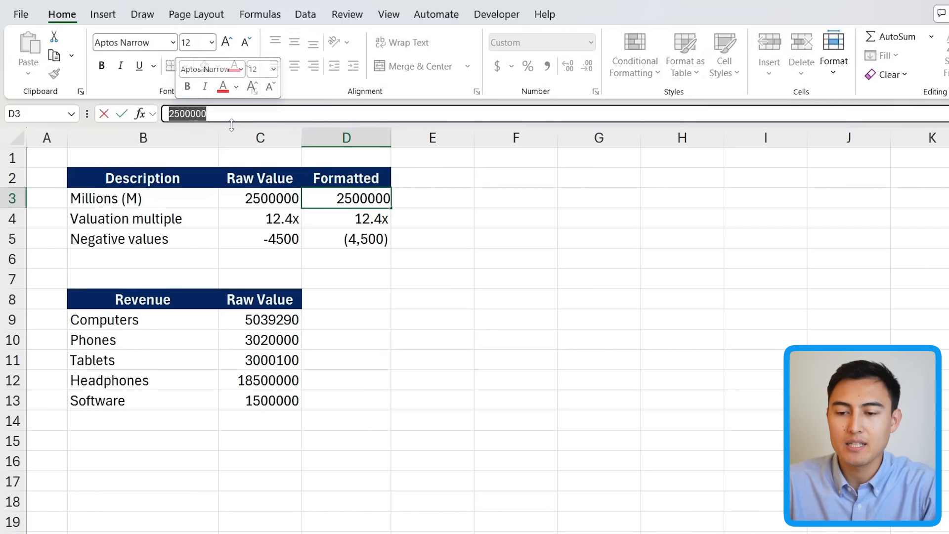
{"action": "key", "text": "Escape"}
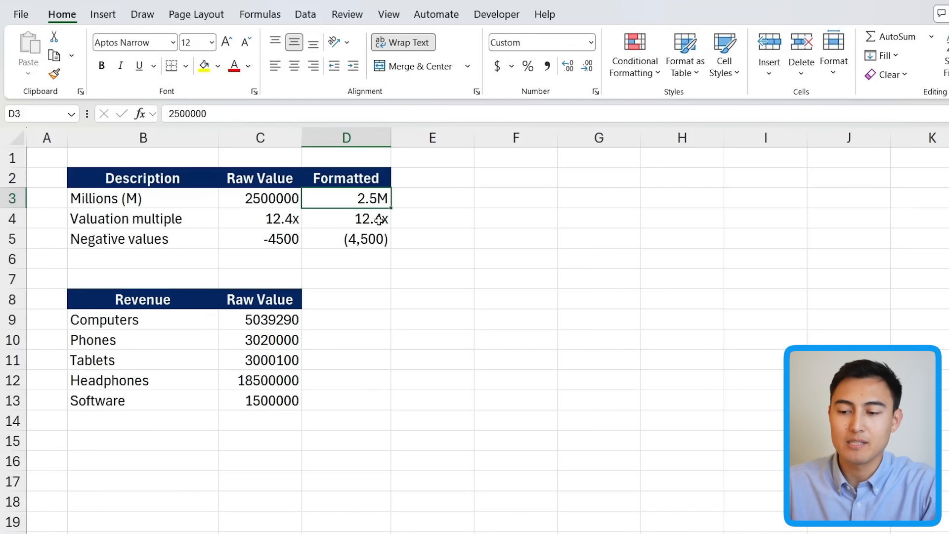
Step: Try changing D3's custom format by removing a comma and using a k suffix for thousands
{"action": "key", "text": "ctrl+1"}
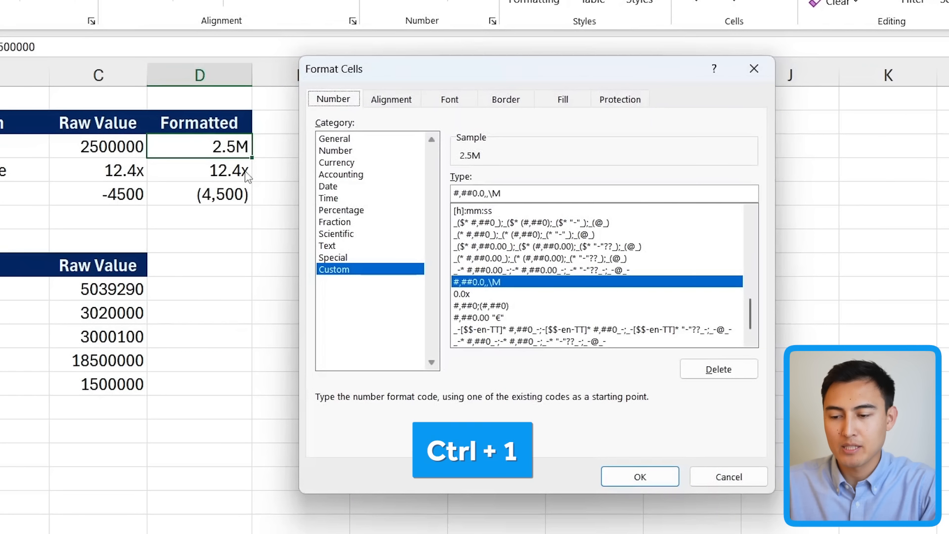
{"action": "left_click", "coordinate": [488, 193]}
{"action": "key", "text": "BackSpace"}
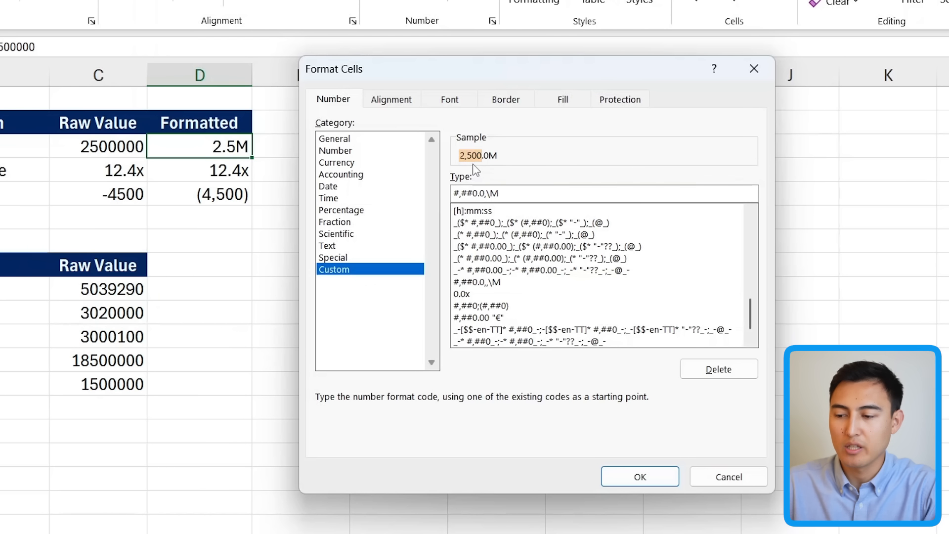
{"action": "left_click", "coordinate": [503, 194]}
{"action": "key", "text": "BackSpace"}
{"action": "type", "text": "k"}
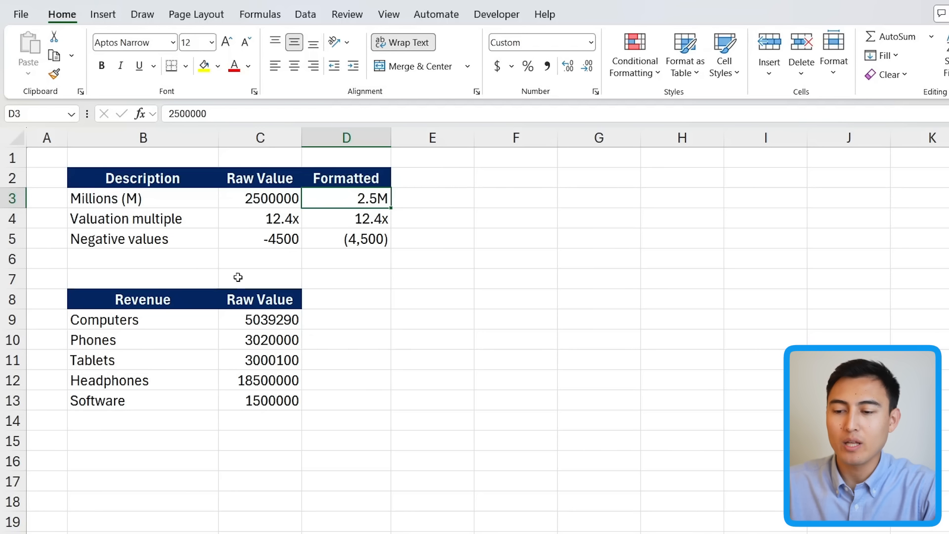
Step: Copy D3's millions format onto the Computers revenue value in C9 with Format Painter
{"action": "left_click_drag", "start_coordinate": [247, 313], "coordinate": [247, 403]}
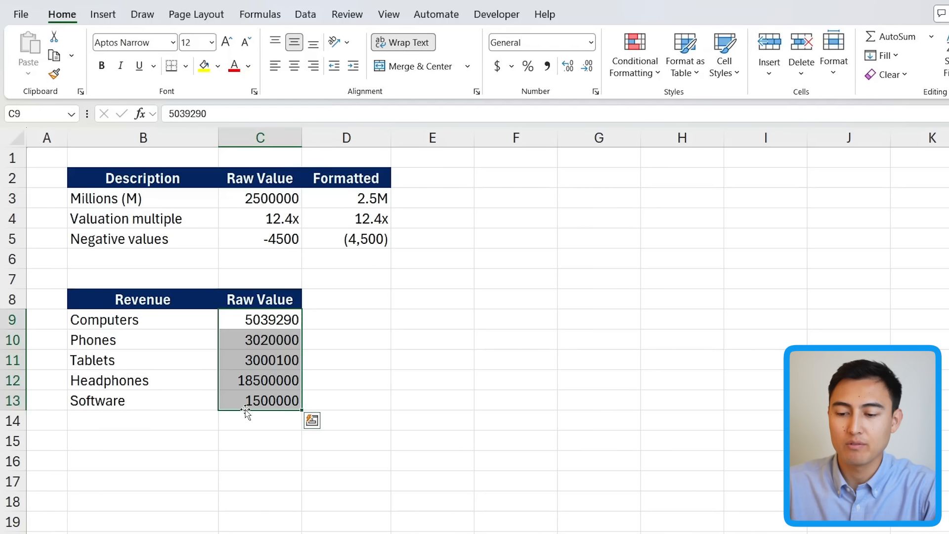
{"action": "left_click", "coordinate": [368, 200]}
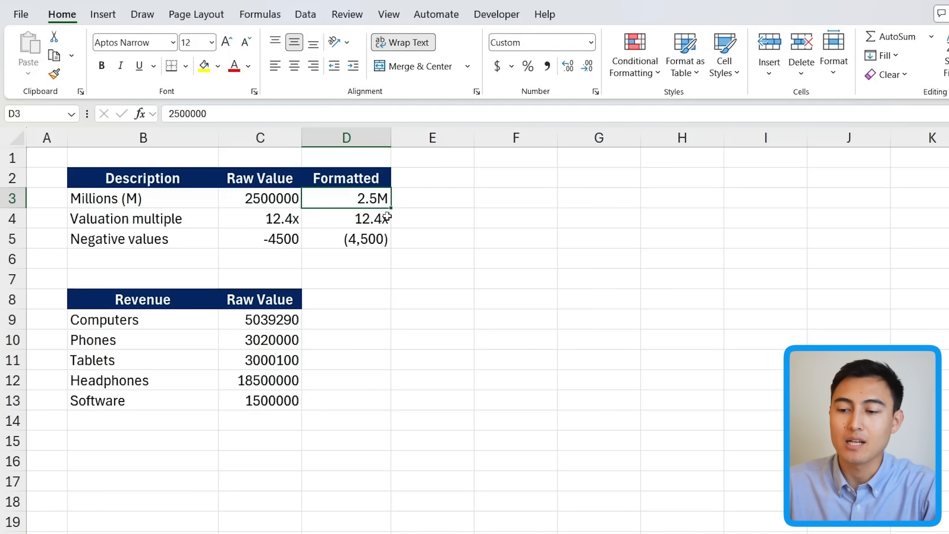
{"action": "left_click", "coordinate": [54, 75]}
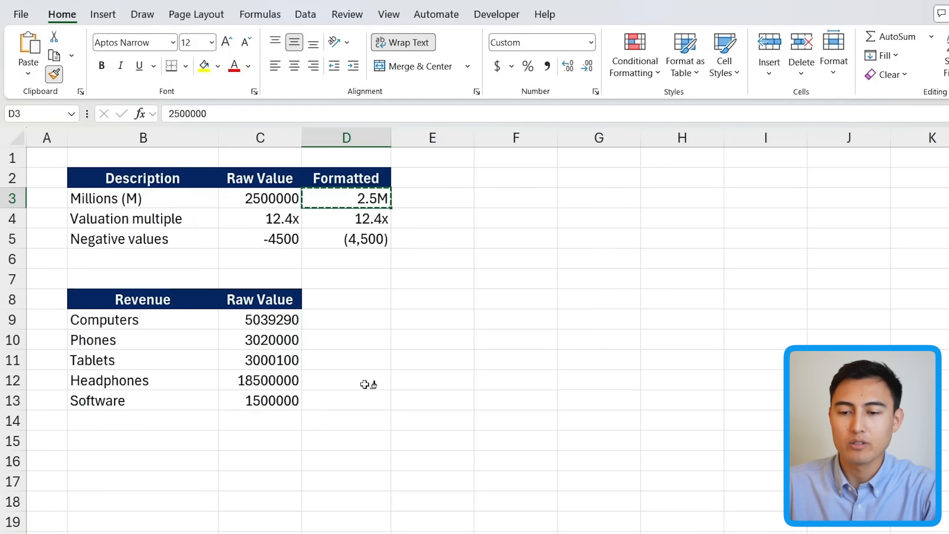
{"action": "left_click", "coordinate": [277, 320]}
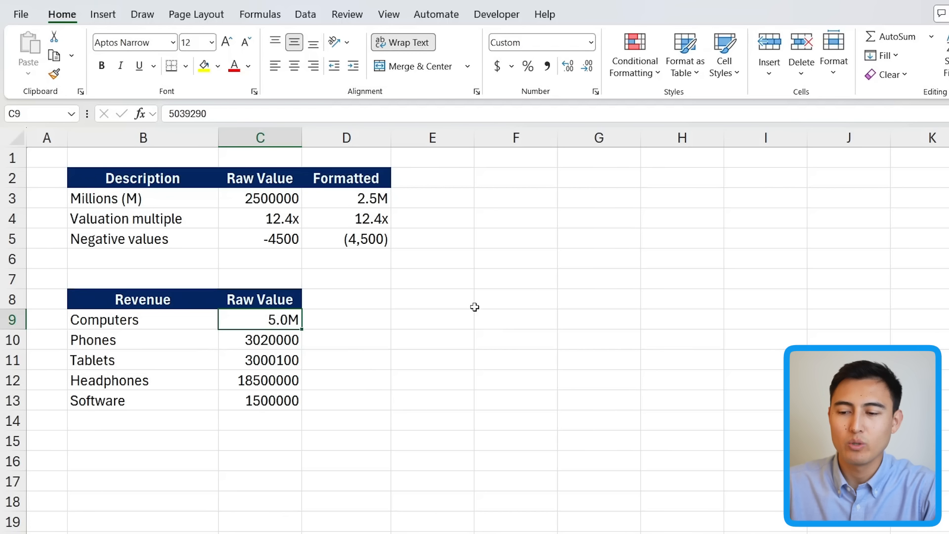
Step: Apply D3's millions format to the remaining revenue values C10 through C13 with Format Painter
{"action": "left_click", "coordinate": [360, 198]}
{"action": "left_click", "coordinate": [55, 74]}
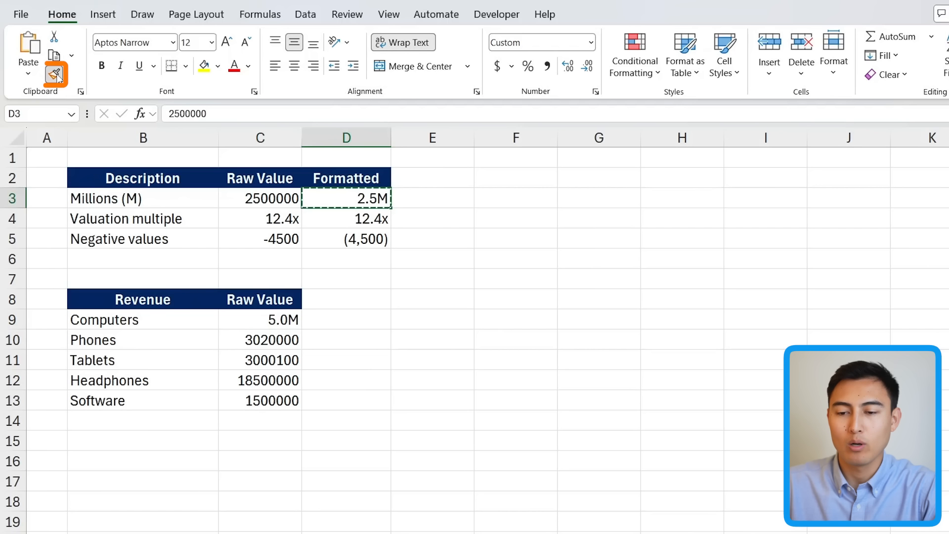
{"action": "left_click", "coordinate": [270, 340]}
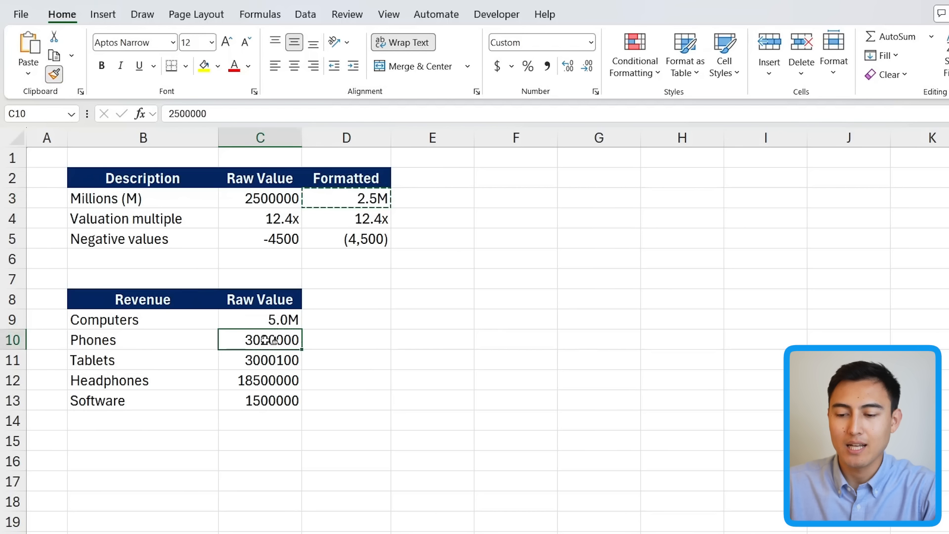
{"action": "left_click", "coordinate": [257, 360]}
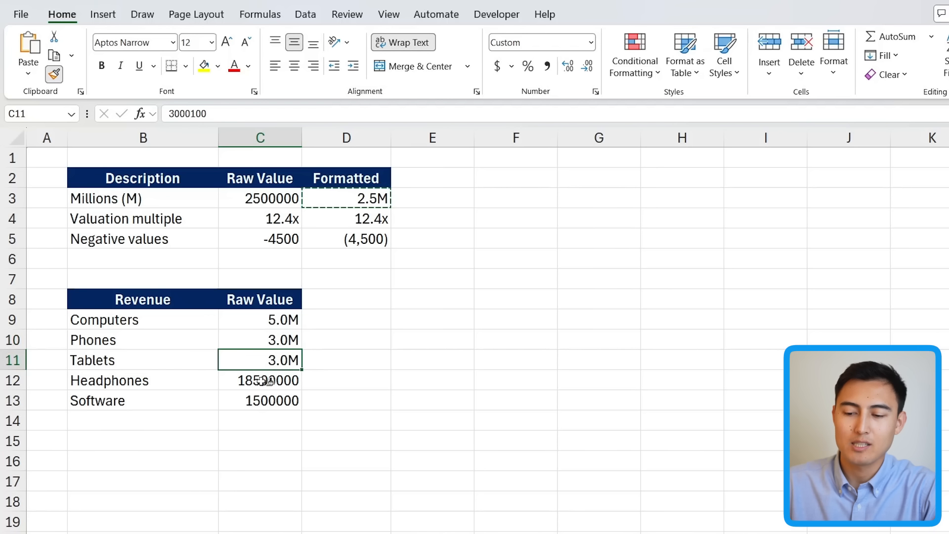
{"action": "left_click", "coordinate": [266, 382]}
{"action": "left_click", "coordinate": [259, 401]}
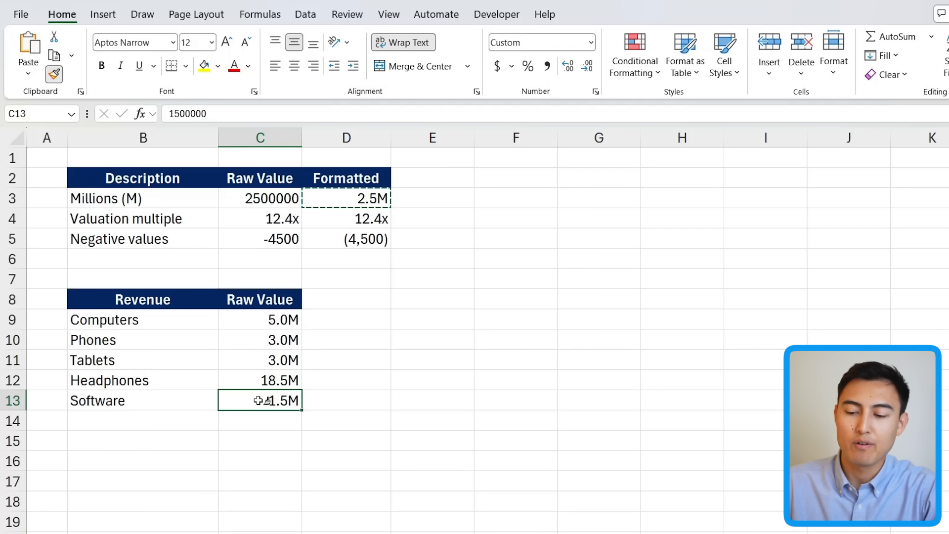
Step: Apply the General number format to C3:D5 to show their raw values
{"action": "key", "text": "Escape"}
{"action": "left_click", "coordinate": [452, 303]}
{"action": "left_click", "coordinate": [383, 409]}
{"action": "left_click", "coordinate": [235, 332]}
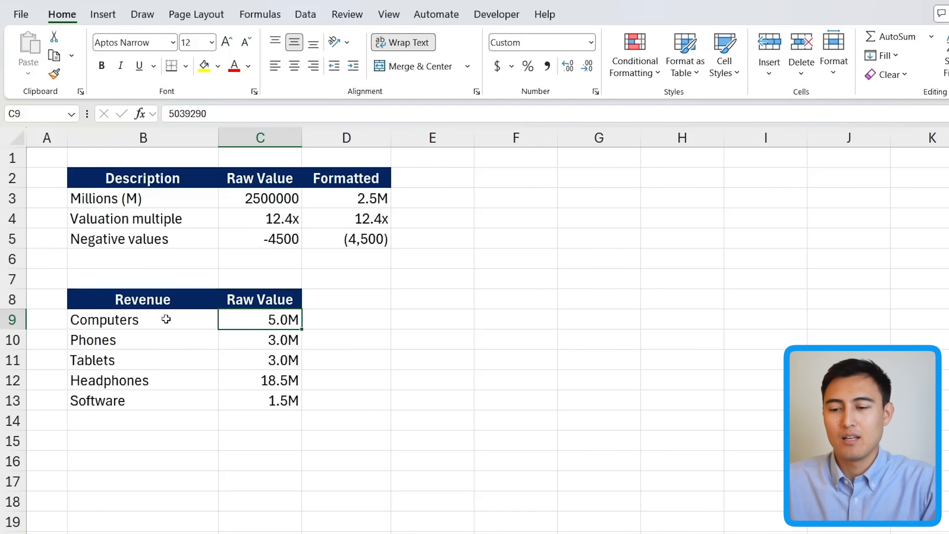
{"action": "left_click_drag", "start_coordinate": [241, 199], "coordinate": [376, 246]}
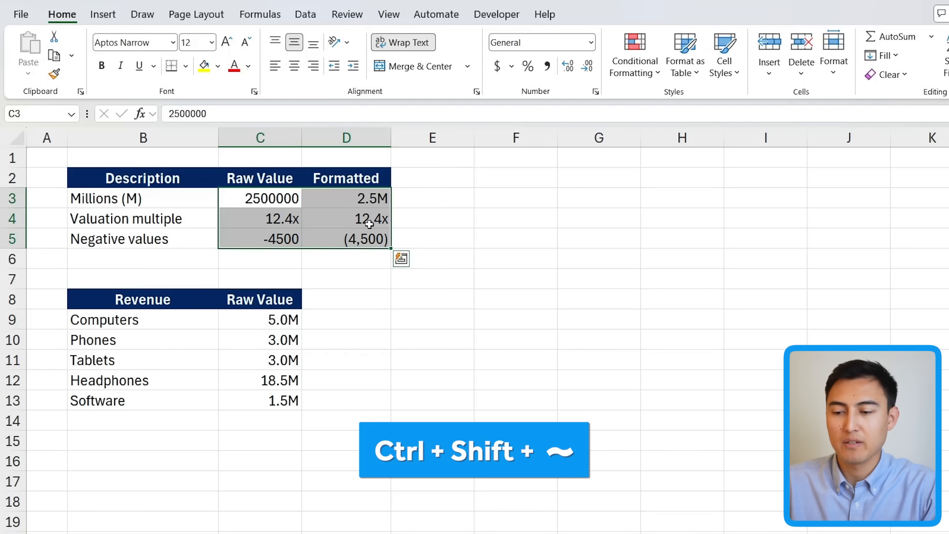
{"action": "key", "text": "ctrl+shift+grave"}
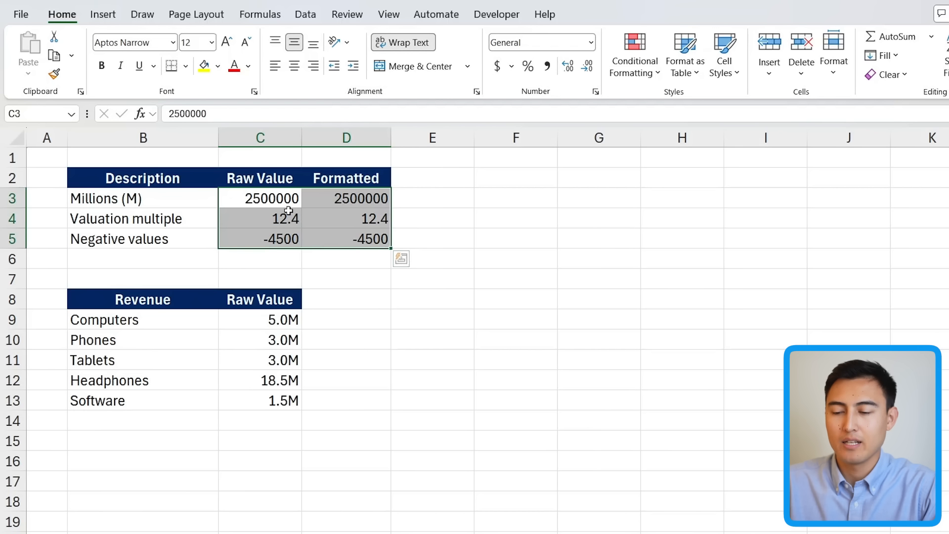
Step: Apply the General number format to the revenue values in C9:C13
{"action": "left_click_drag", "start_coordinate": [254, 317], "coordinate": [277, 402]}
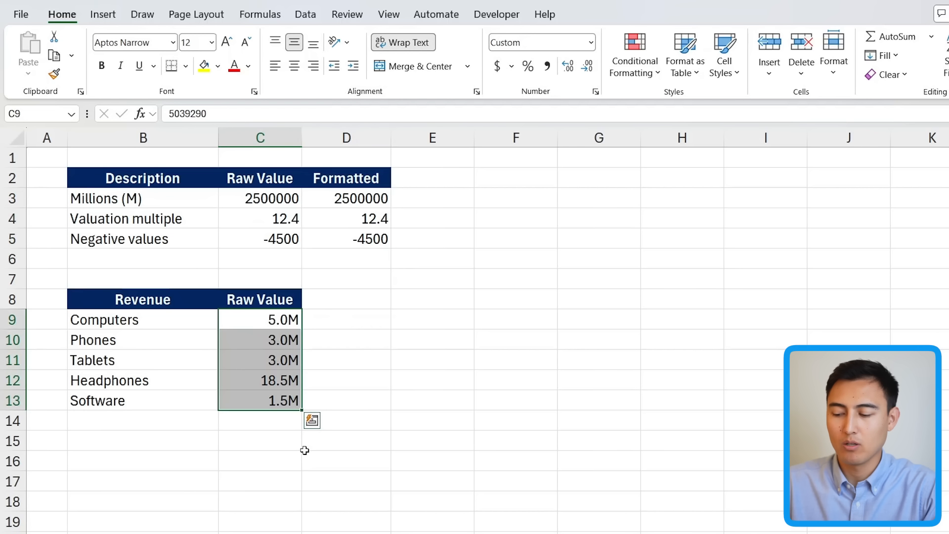
{"action": "key", "text": "ctrl+shift+grave"}
{"action": "left_click", "coordinate": [262, 325]}
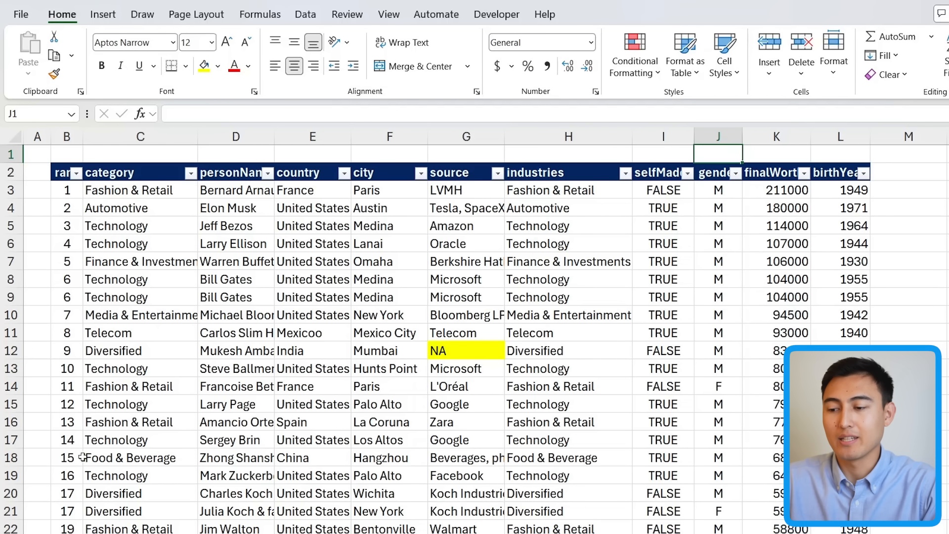
Step: Run the spell check and correct Mexicoo to Mexico and Feshion to Fashion
{"action": "left_click", "coordinate": [318, 282]}
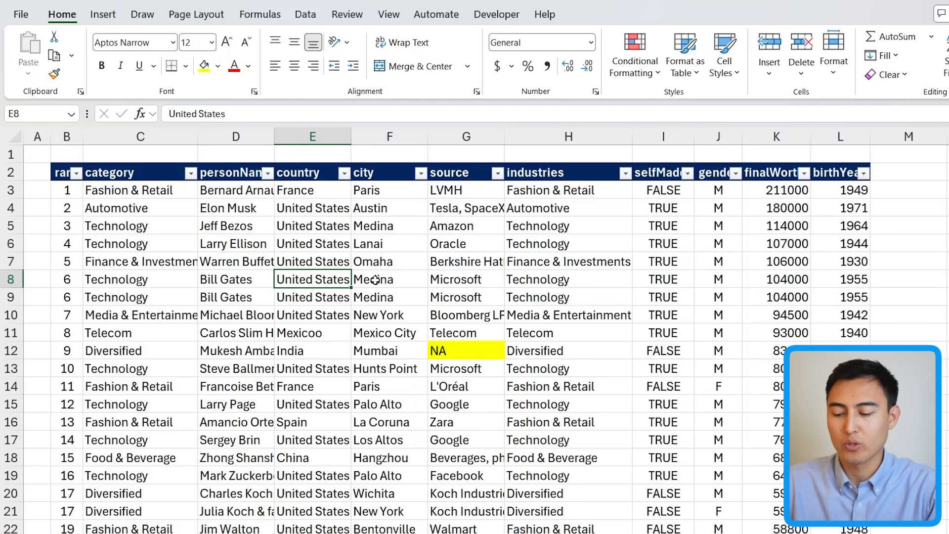
{"action": "key", "text": "F7"}
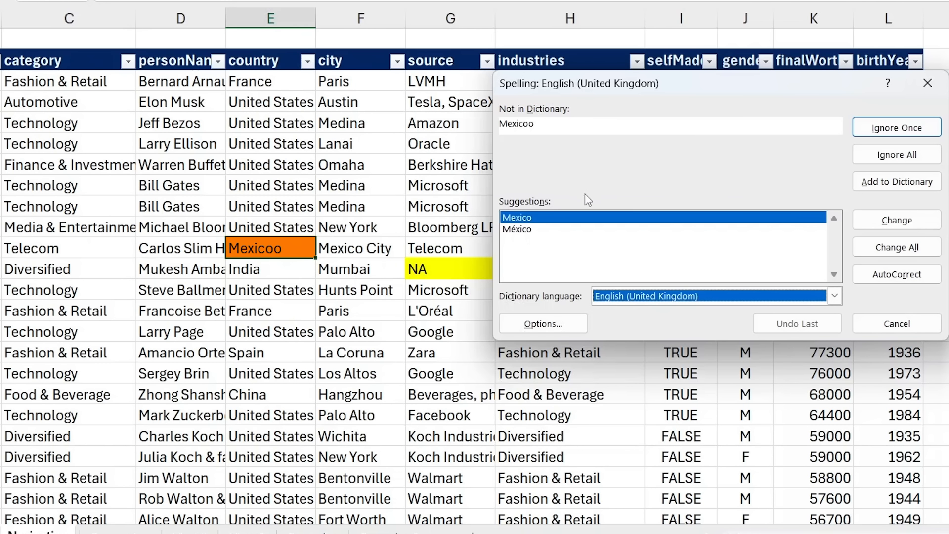
{"action": "left_click", "coordinate": [541, 219]}
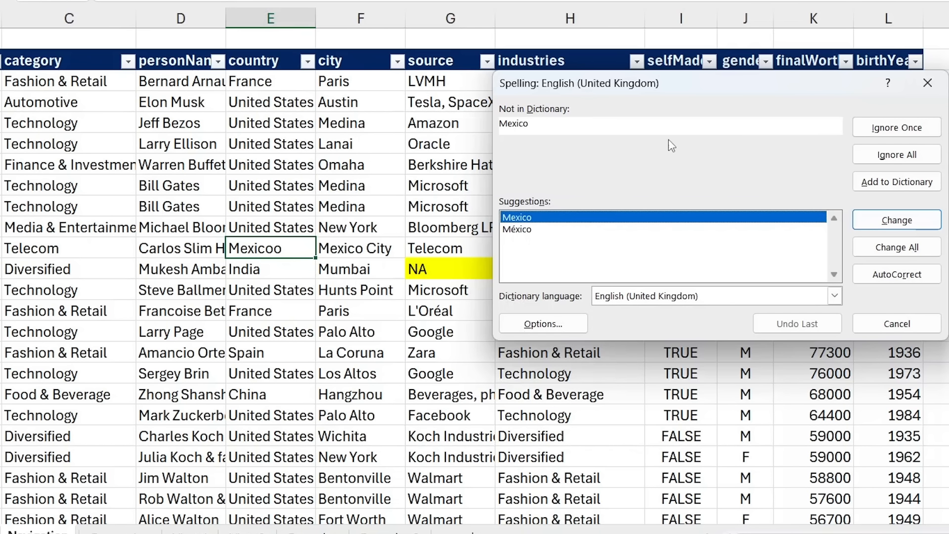
{"action": "left_click", "coordinate": [912, 220]}
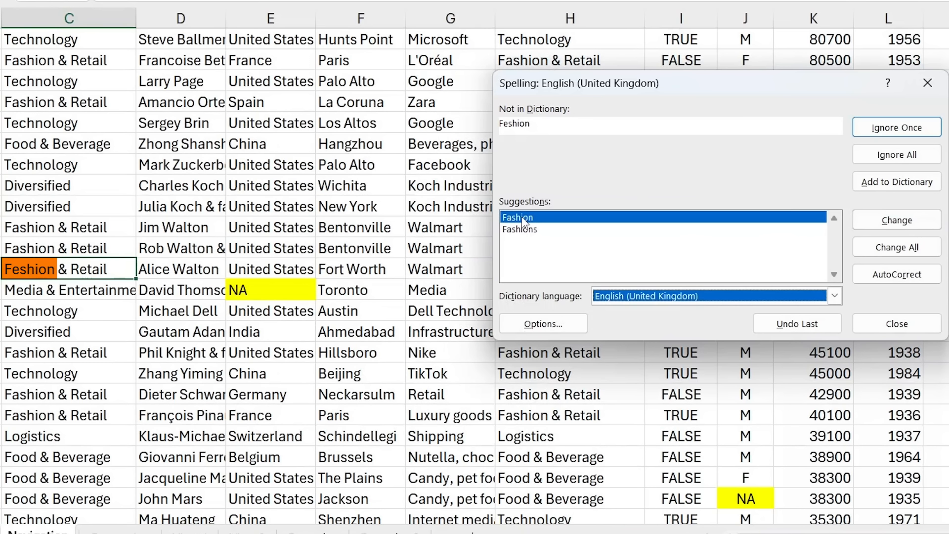
{"action": "left_click", "coordinate": [880, 225]}
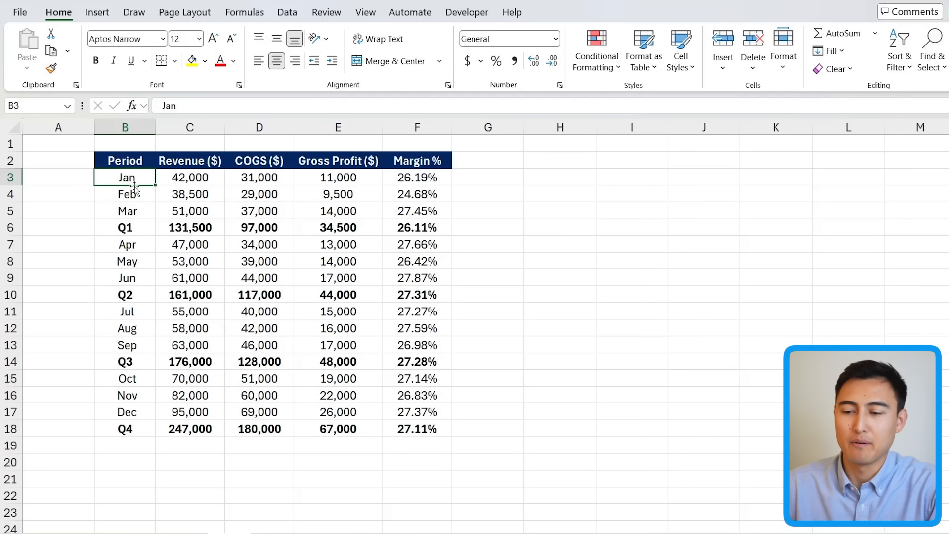
Step: Hide rows 3 to 5 holding the Jan to Mar figures
{"action": "left_click_drag", "start_coordinate": [125, 229], "coordinate": [395, 240]}
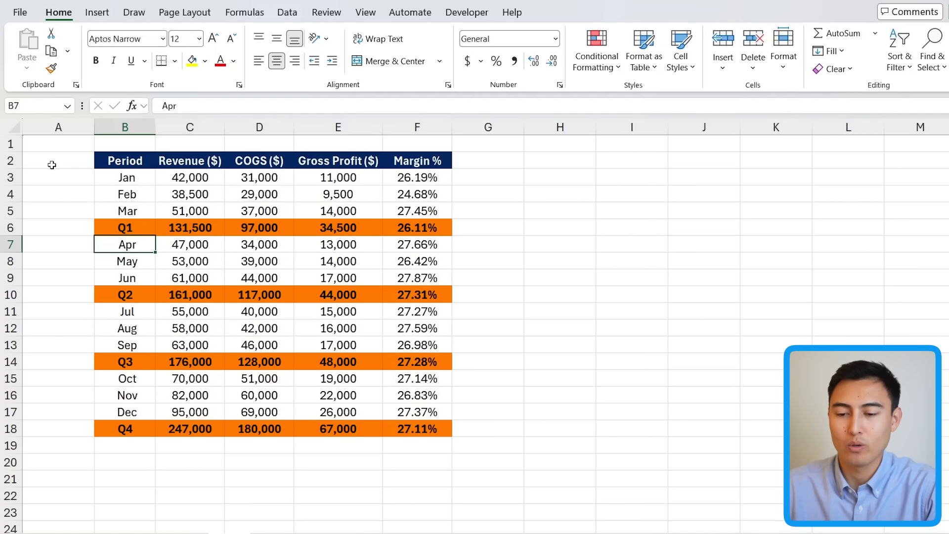
{"action": "left_click_drag", "start_coordinate": [12, 177], "coordinate": [13, 207]}
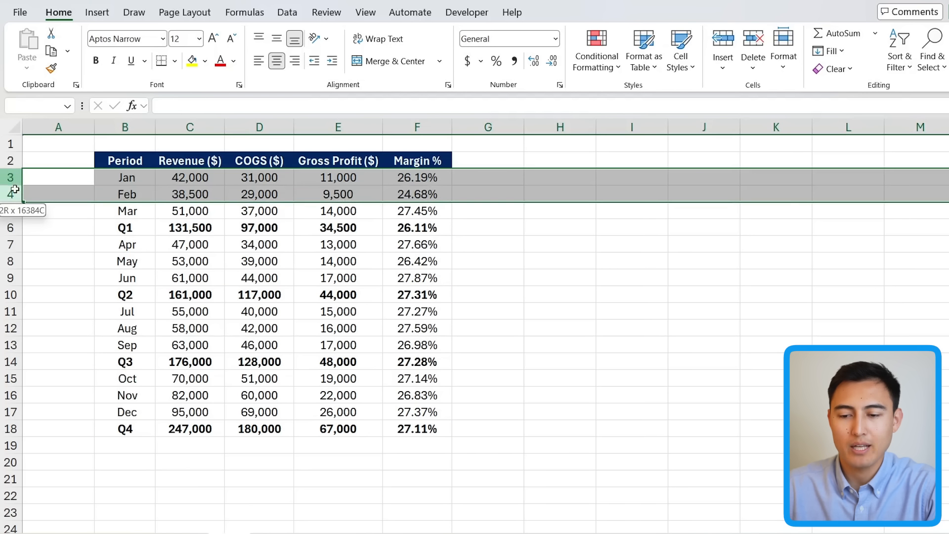
{"action": "right_click", "coordinate": [13, 197]}
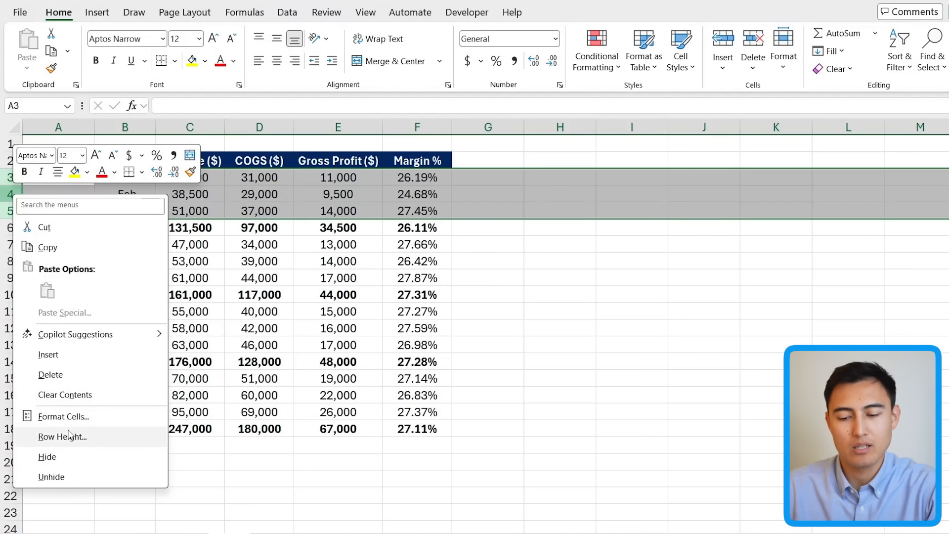
{"action": "left_click", "coordinate": [72, 456]}
{"action": "left_click", "coordinate": [161, 244]}
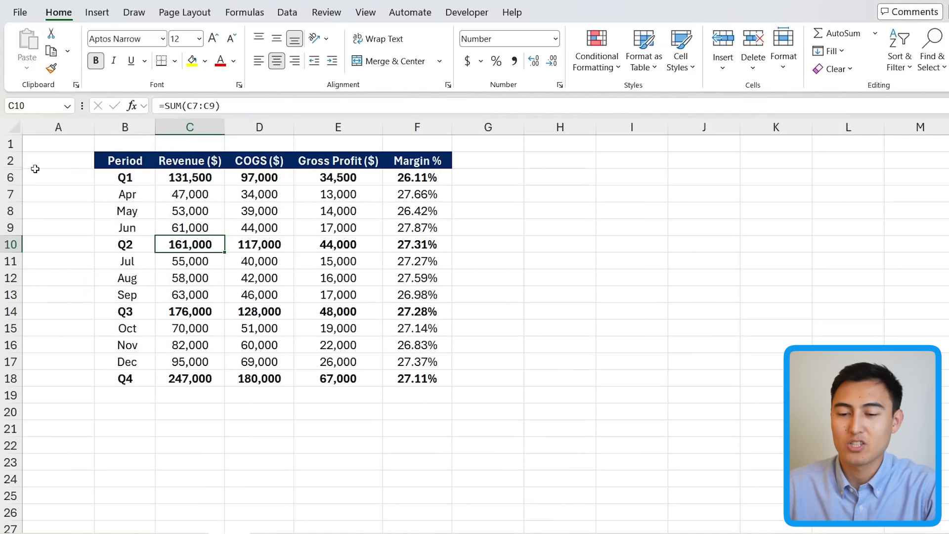
Step: Unhide rows 3 to 5 by selecting the rows around them
{"action": "left_click", "coordinate": [118, 163]}
{"action": "key", "text": "Down"}
{"action": "left_click", "coordinate": [12, 161]}
{"action": "left_click_drag", "start_coordinate": [12, 161], "coordinate": [11, 177]}
{"action": "right_click", "coordinate": [10, 178]}
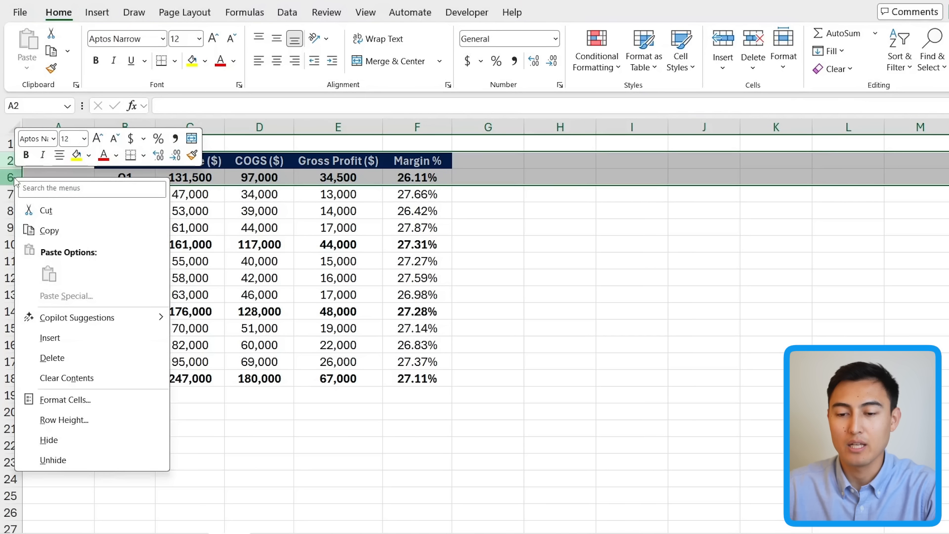
{"action": "left_click", "coordinate": [78, 458]}
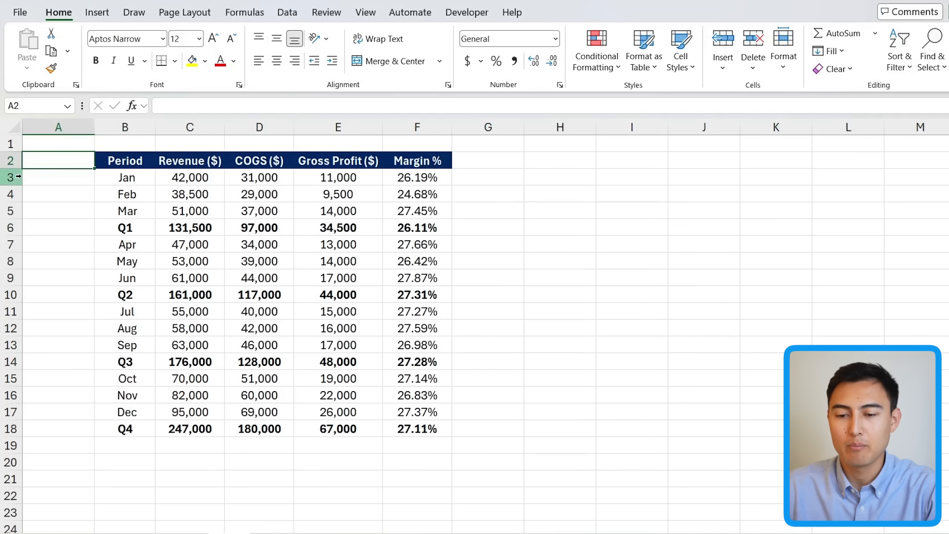
Step: Group rows 3 to 5 (Jan to Mar) into an outline group
{"action": "left_click_drag", "start_coordinate": [12, 177], "coordinate": [12, 211]}
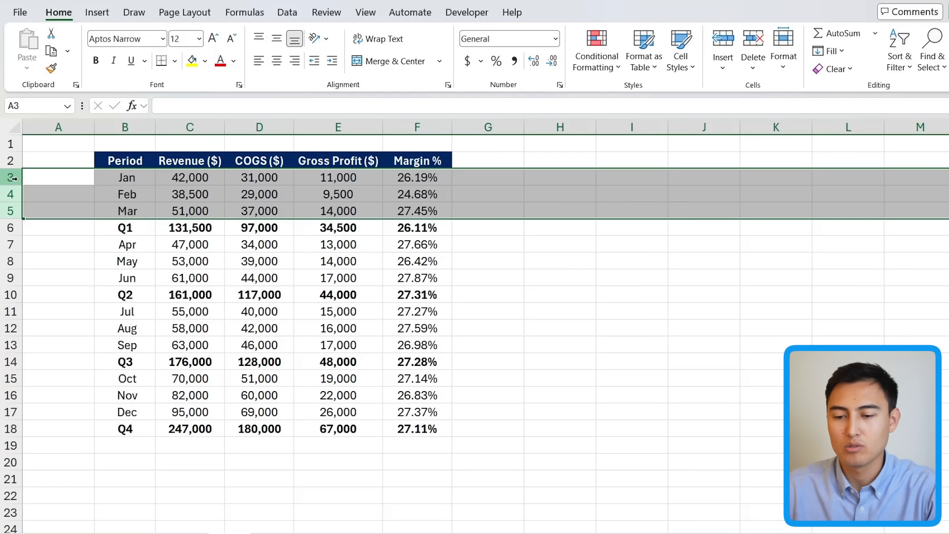
{"action": "key", "text": "alt+shift+Right"}
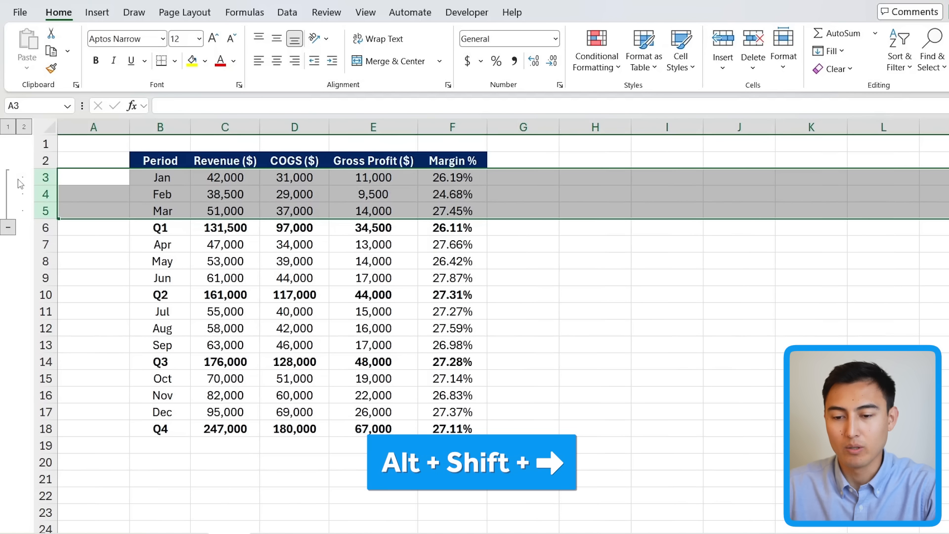
{"action": "key", "text": "alt+shift+Left"}
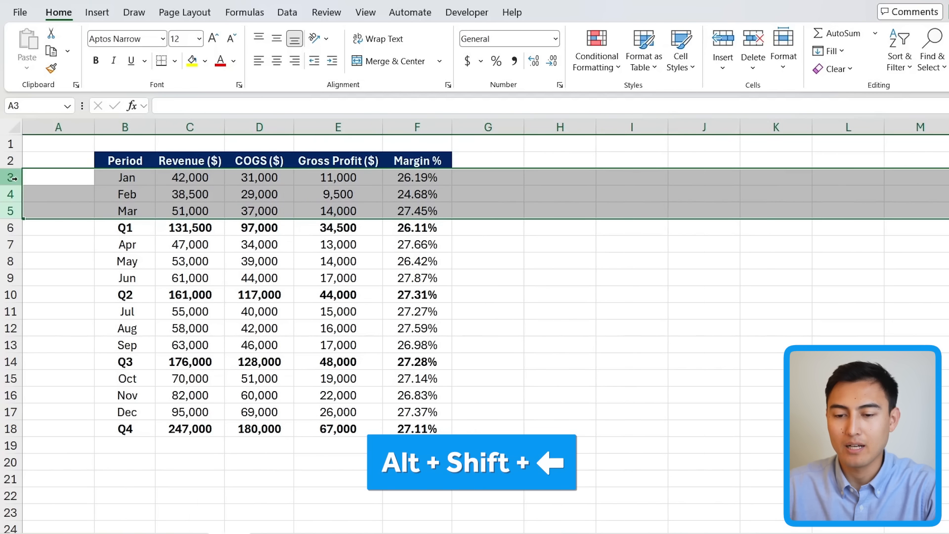
{"action": "key", "text": "alt+shift+Right"}
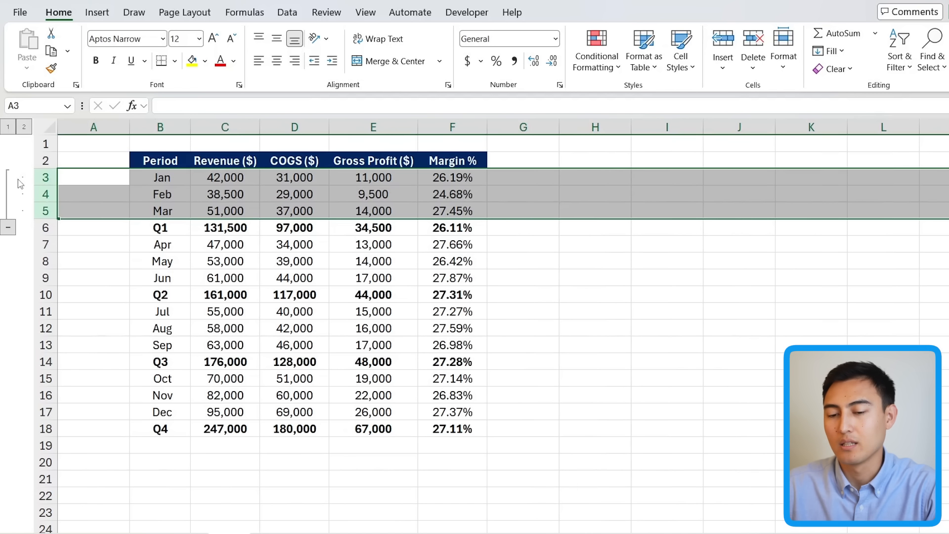
Step: Select rows 7 to 9 (Apr to Jun) and group them into a second outline group
{"action": "key", "text": "Down"}
{"action": "key", "text": "Down"}
{"action": "key", "text": "Down"}
{"action": "key", "text": "Down"}
{"action": "key", "text": "shift+space"}
{"action": "key", "text": "shift+Down"}
{"action": "key", "text": "shift+Down"}
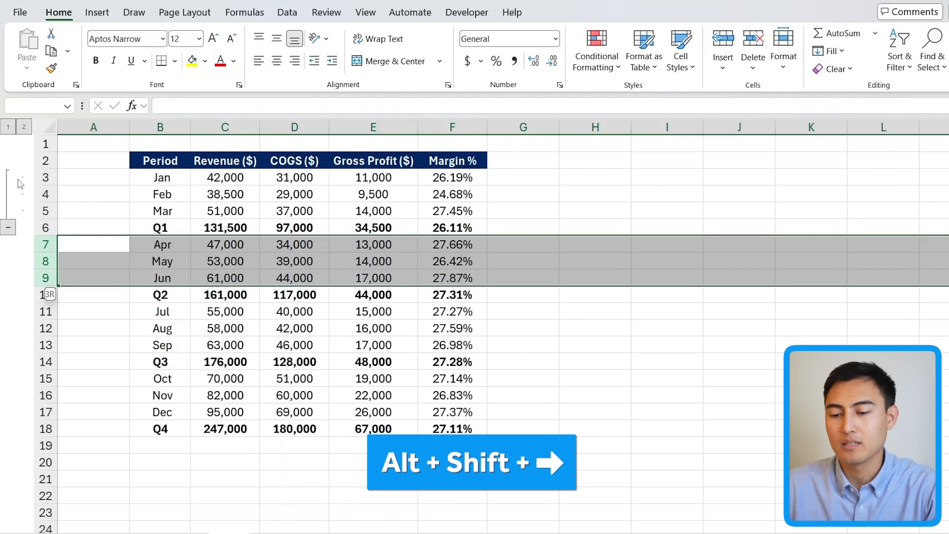
{"action": "key", "text": "alt+shift+Right"}
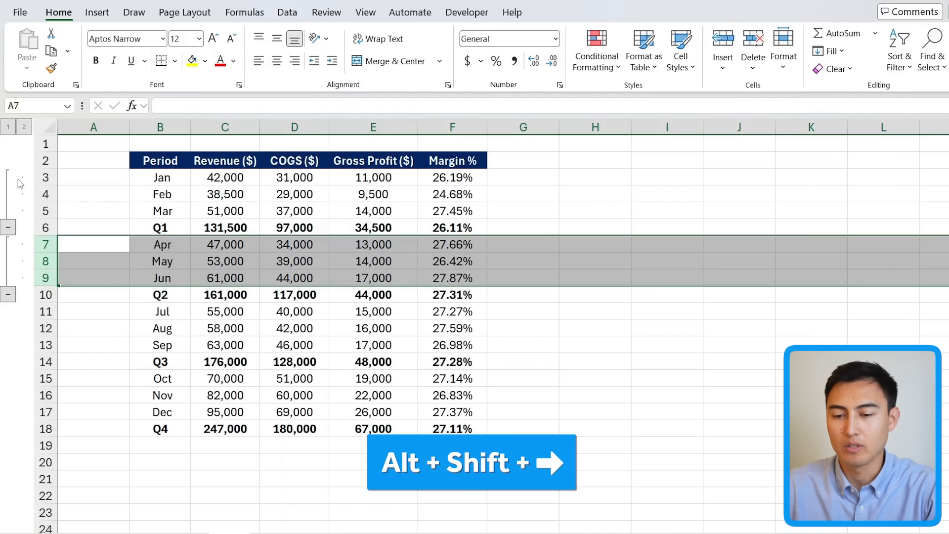
Step: Collapse and re-expand the Q1 month group
{"action": "left_click", "coordinate": [7, 228]}
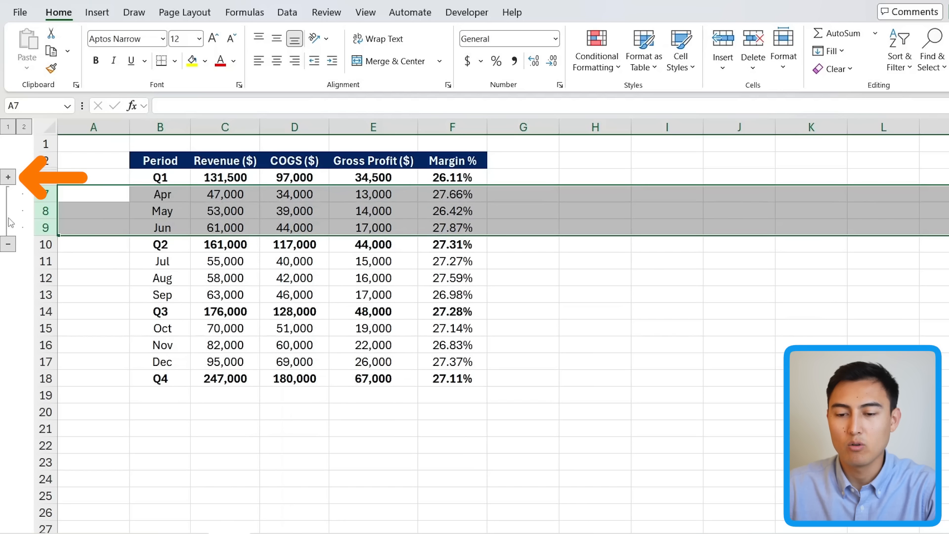
{"action": "left_click", "coordinate": [8, 177]}
{"action": "left_click", "coordinate": [148, 193]}
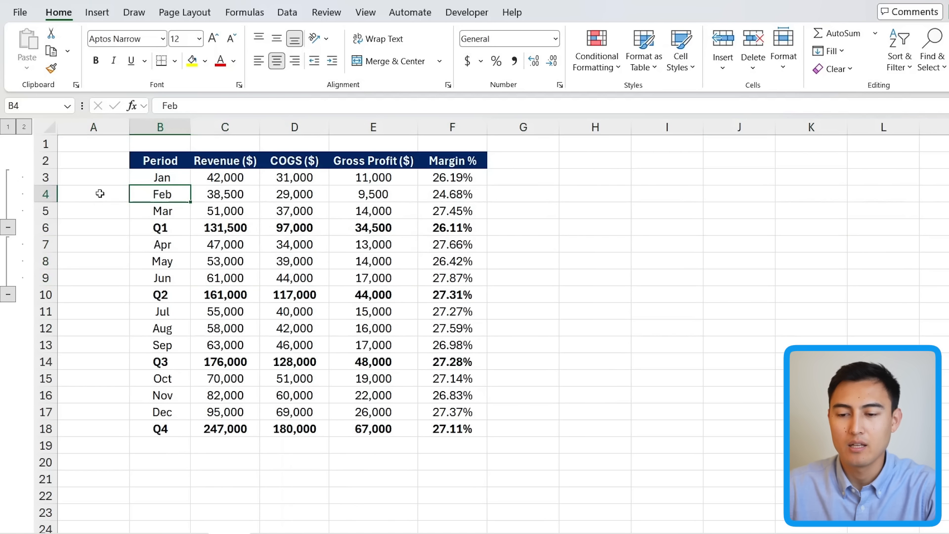
Step: Collapse all row groups to outline level 1, then expand only the Jan to Mar group
{"action": "left_click", "coordinate": [8, 127]}
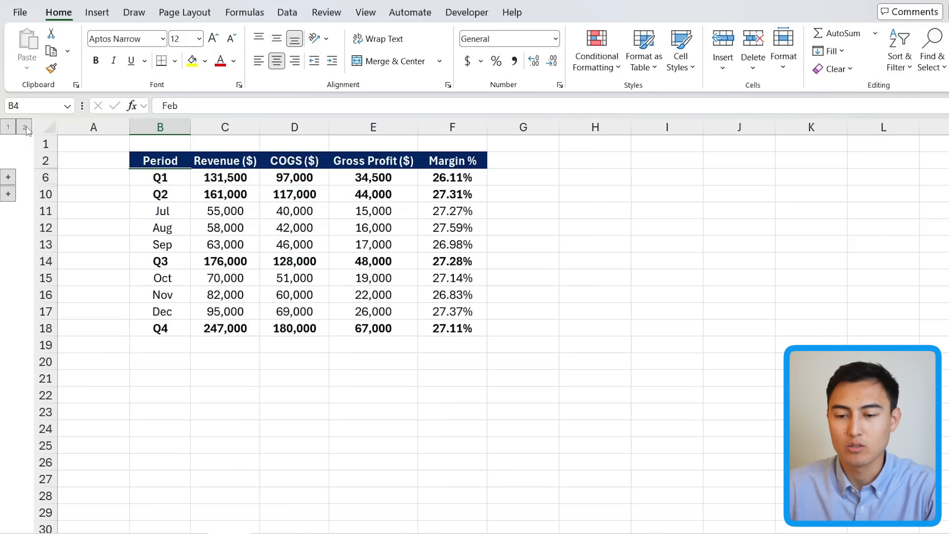
{"action": "left_click", "coordinate": [25, 128]}
{"action": "left_click", "coordinate": [7, 127]}
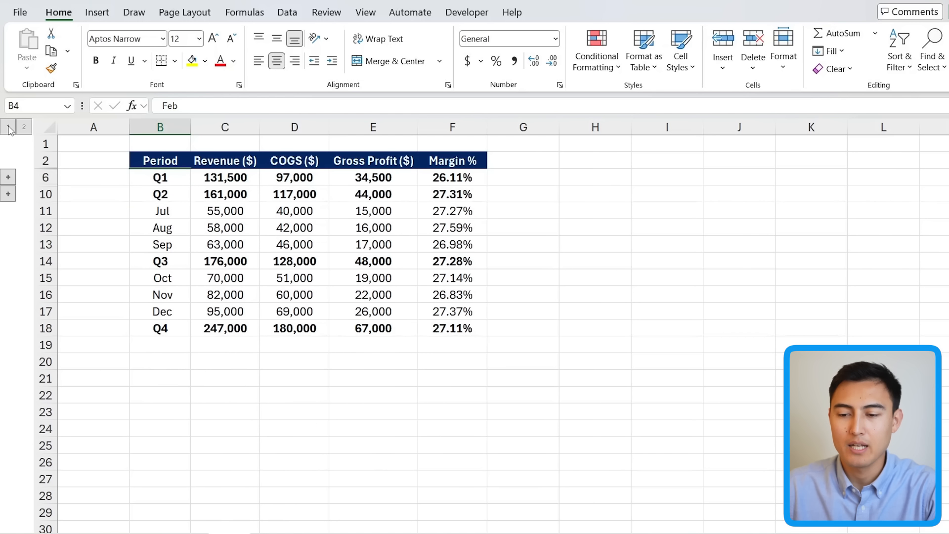
{"action": "left_click", "coordinate": [116, 223]}
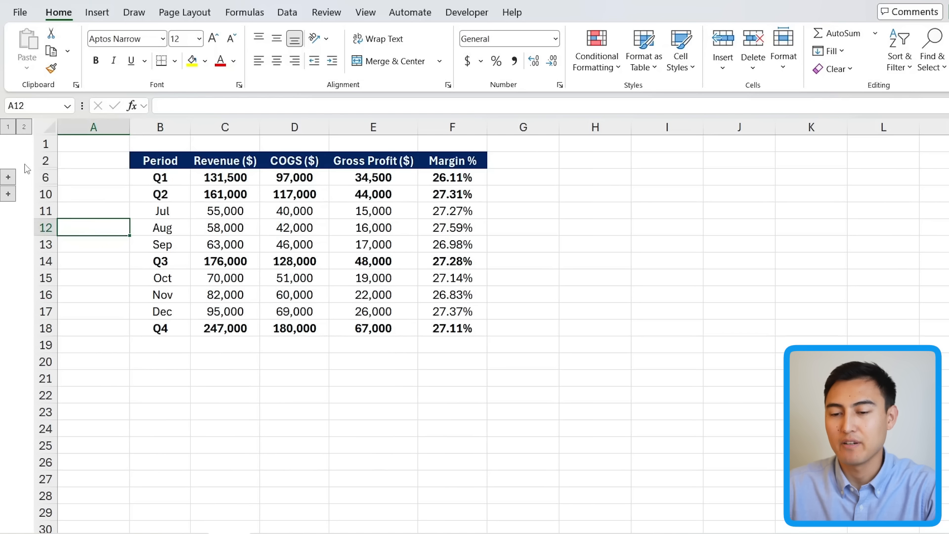
{"action": "left_click", "coordinate": [6, 181]}
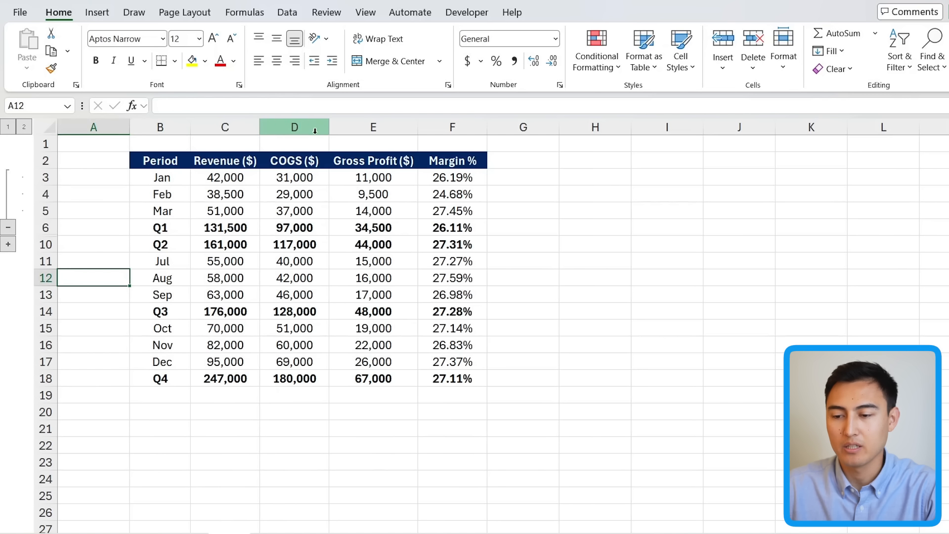
Step: Select the Gross Profit and Margin % columns E and F for grouping
{"action": "left_click_drag", "start_coordinate": [374, 127], "coordinate": [452, 128]}
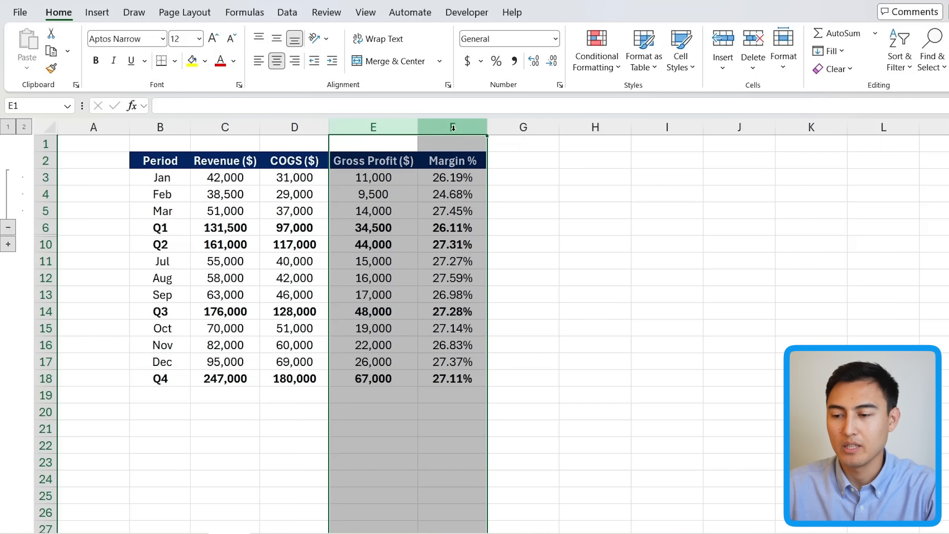
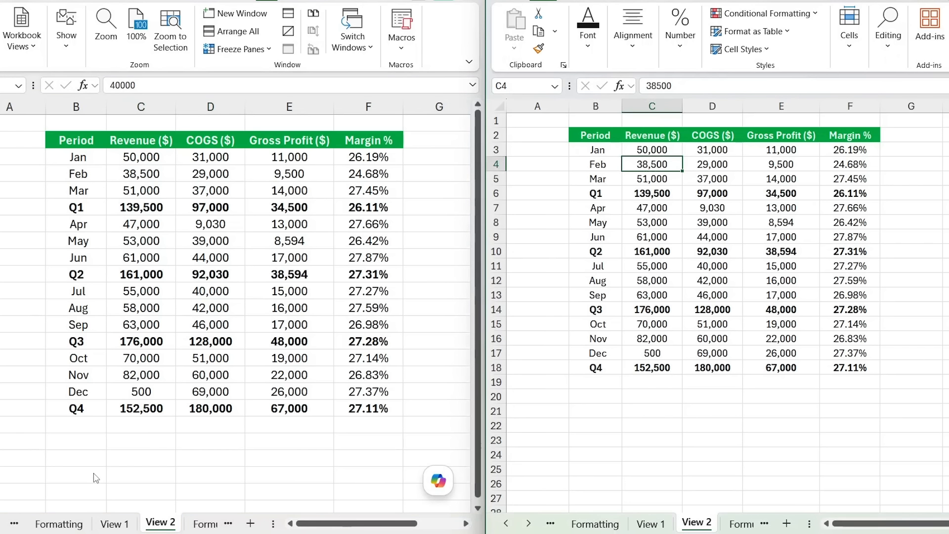
{"action": "left_click", "coordinate": [115, 523]}
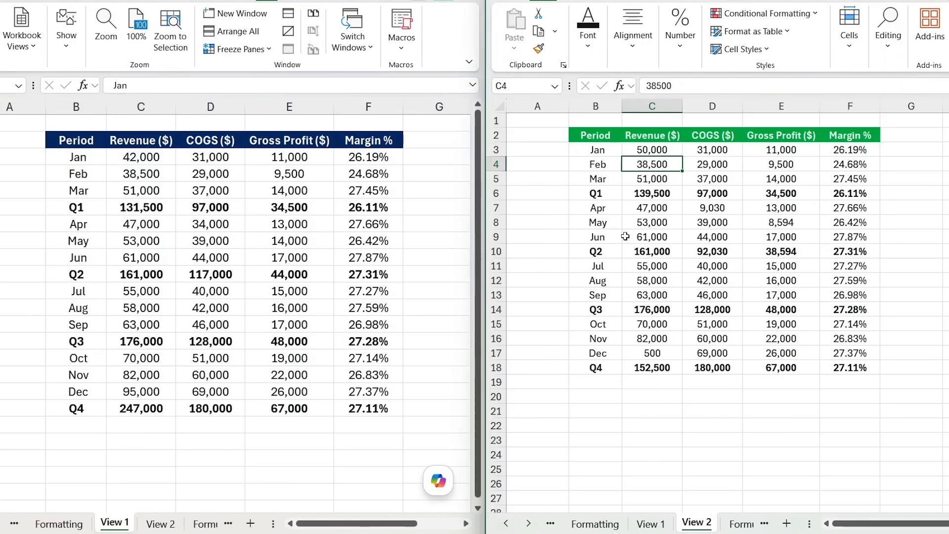
{"action": "scroll", "coordinate": [625, 237], "scroll_direction": "up", "scroll_amount": 1}
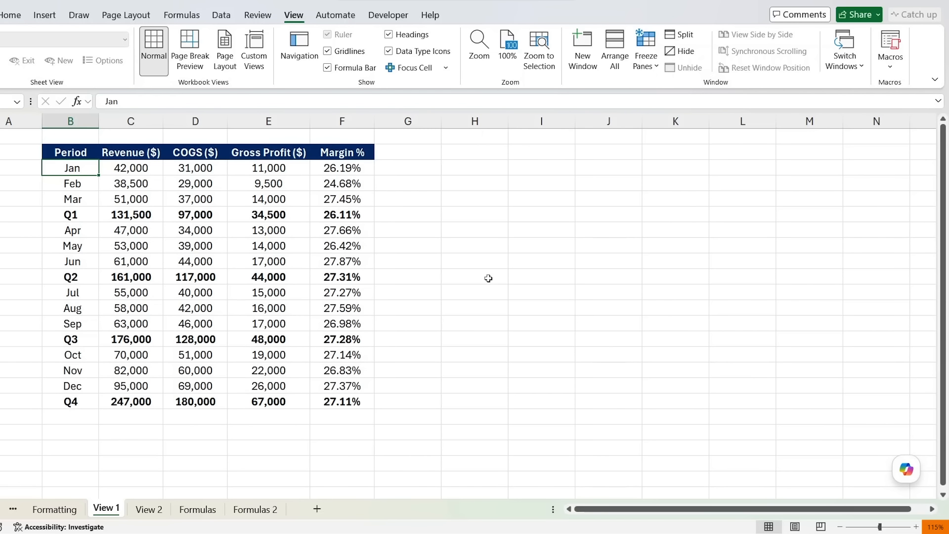
Step: Select all sheets in the workbook and set their zoom to a custom 130%
{"action": "key", "text": "ctrl+Page_Down"}
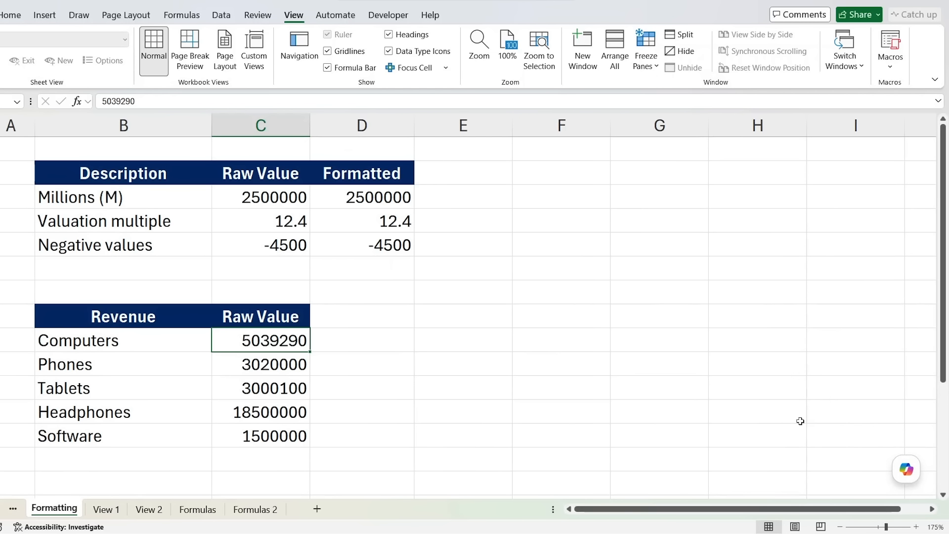
{"action": "left_click", "coordinate": [841, 526]}
{"action": "left_click", "coordinate": [841, 527]}
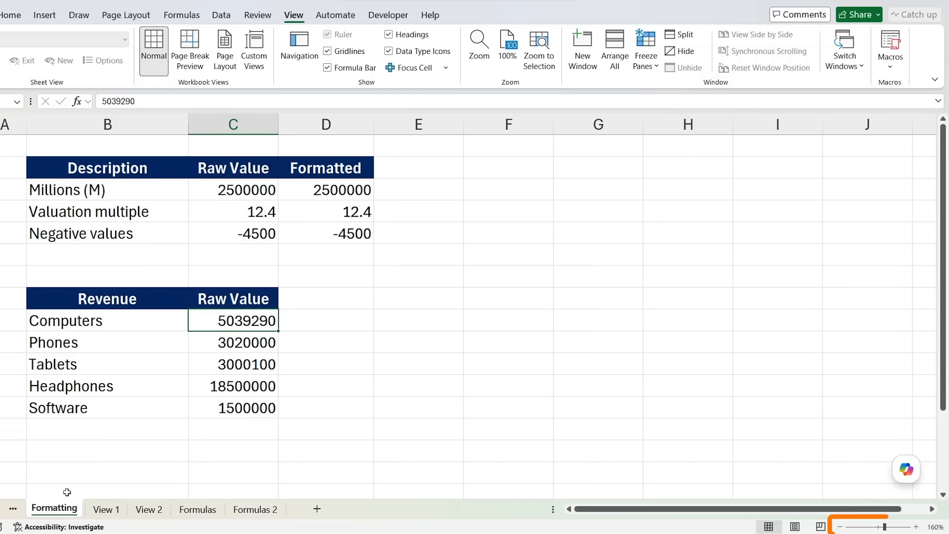
{"action": "right_click", "coordinate": [63, 514]}
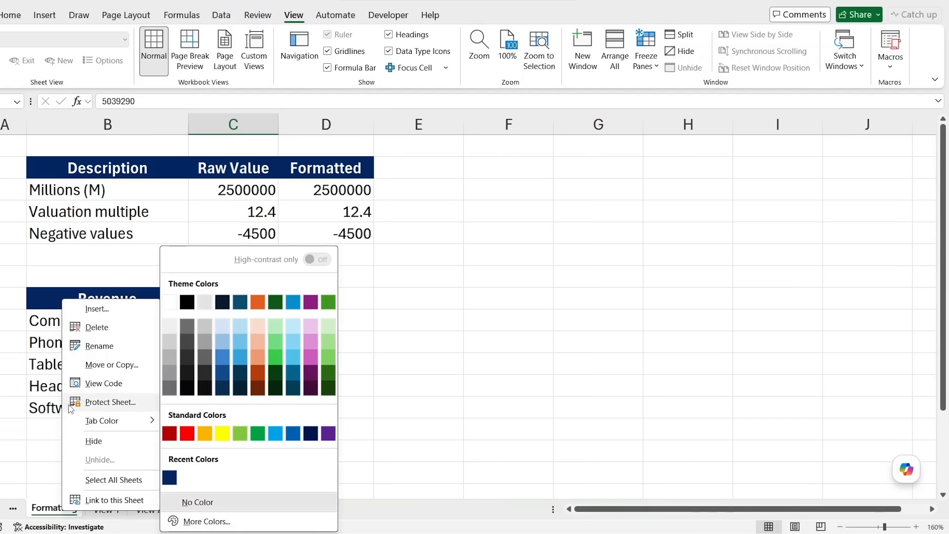
{"action": "left_click", "coordinate": [101, 481]}
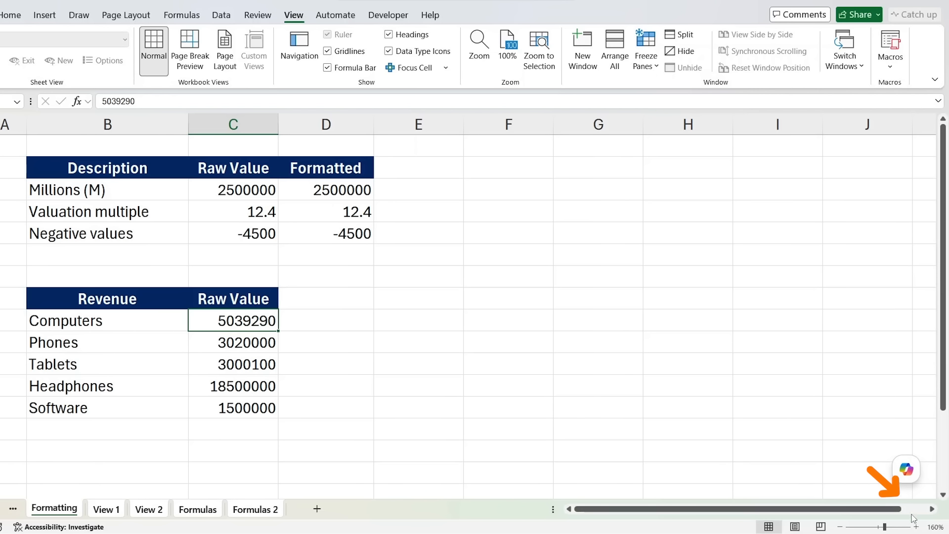
{"action": "left_click", "coordinate": [932, 528]}
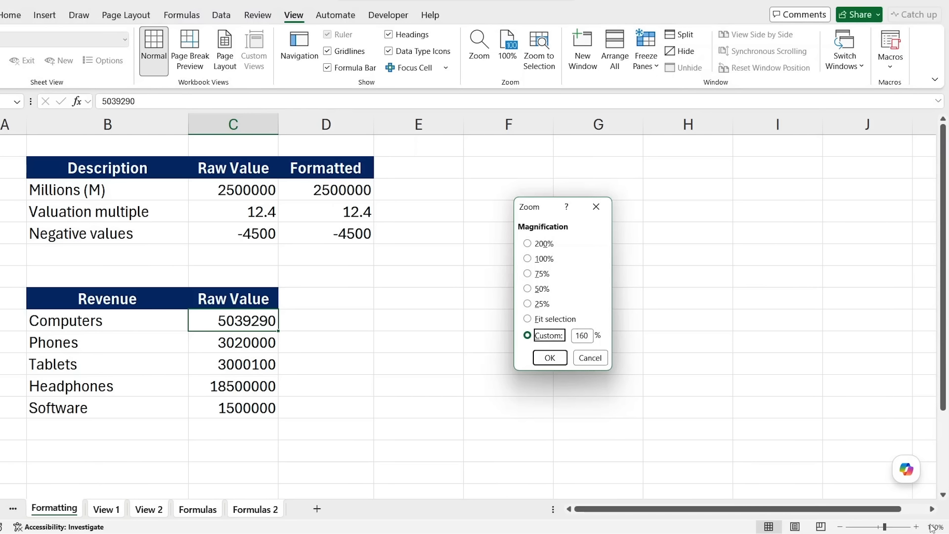
{"action": "double_click", "coordinate": [577, 335]}
{"action": "type", "text": "130"}
{"action": "key", "text": "Return"}
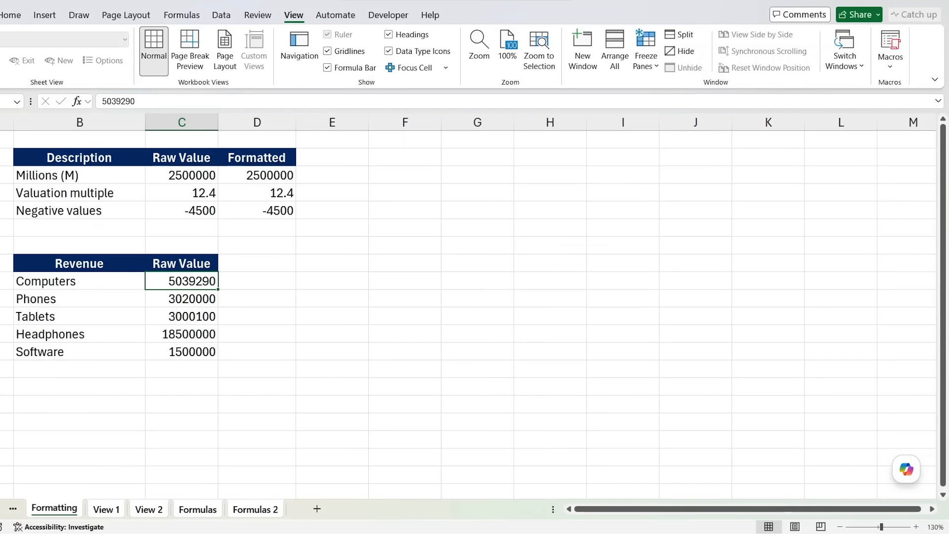
Step: Switch between the View 1 and View 2 sheets to review them at the new zoom
{"action": "left_click", "coordinate": [59, 324]}
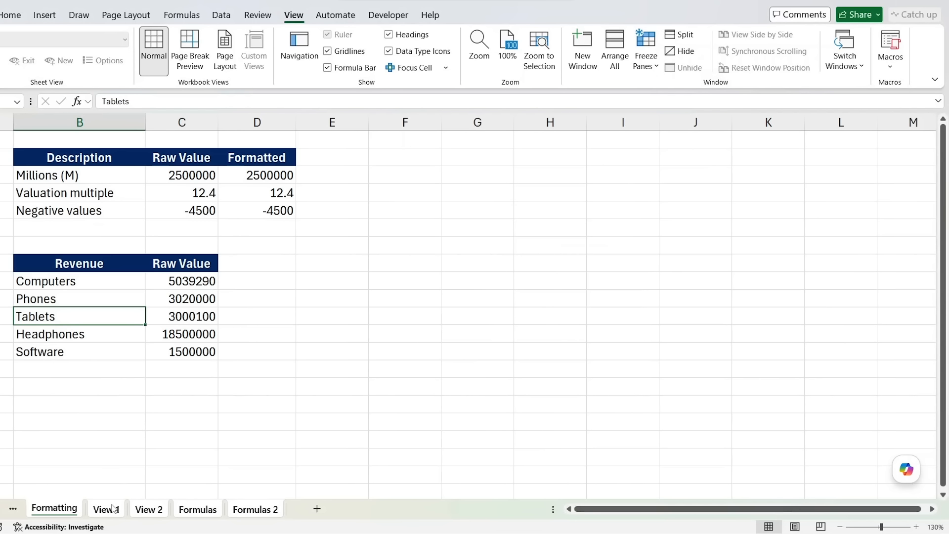
{"action": "left_click", "coordinate": [113, 508]}
{"action": "left_click", "coordinate": [141, 511]}
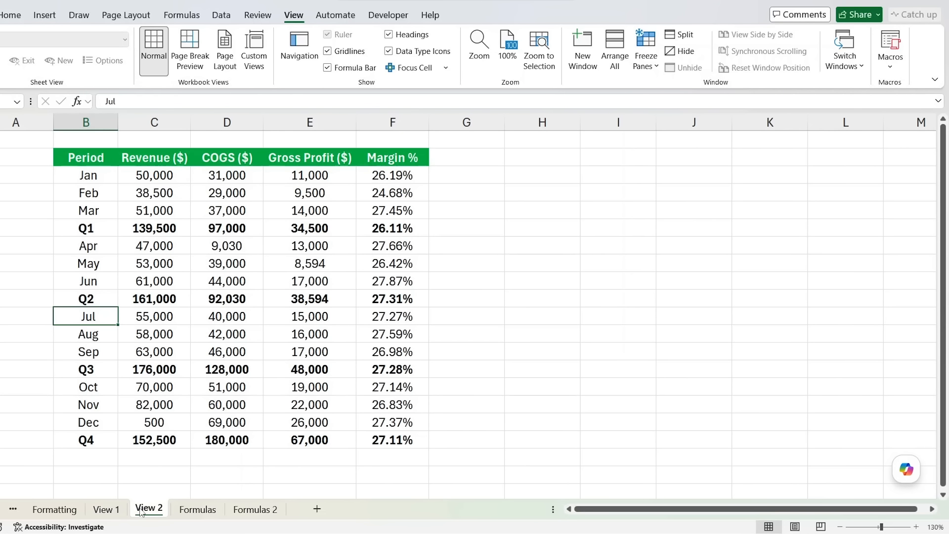
{"action": "left_click", "coordinate": [106, 509]}
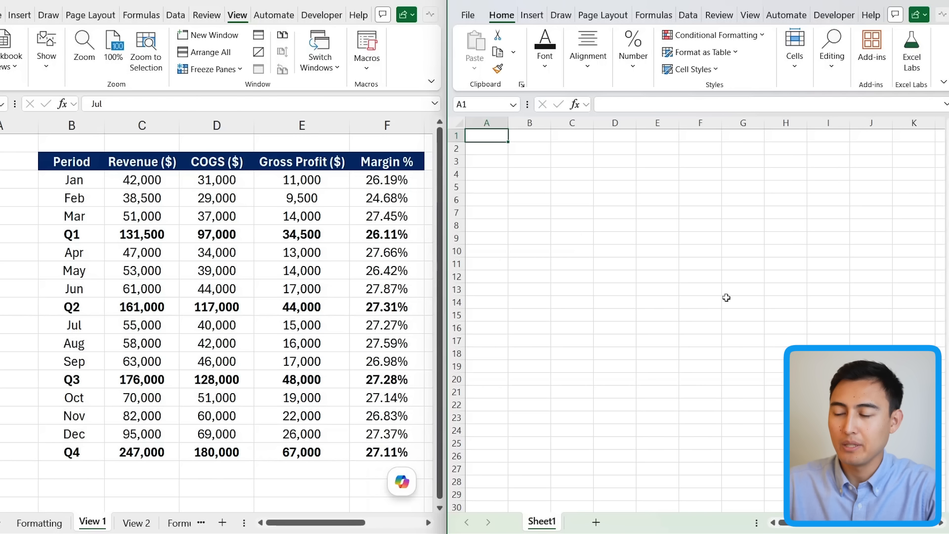
Step: Copy the View 1 sheet into Book1, by dragging its tab and via Move or Copy with Create a copy checked
{"action": "left_click_drag", "start_coordinate": [88, 525], "coordinate": [576, 515]}
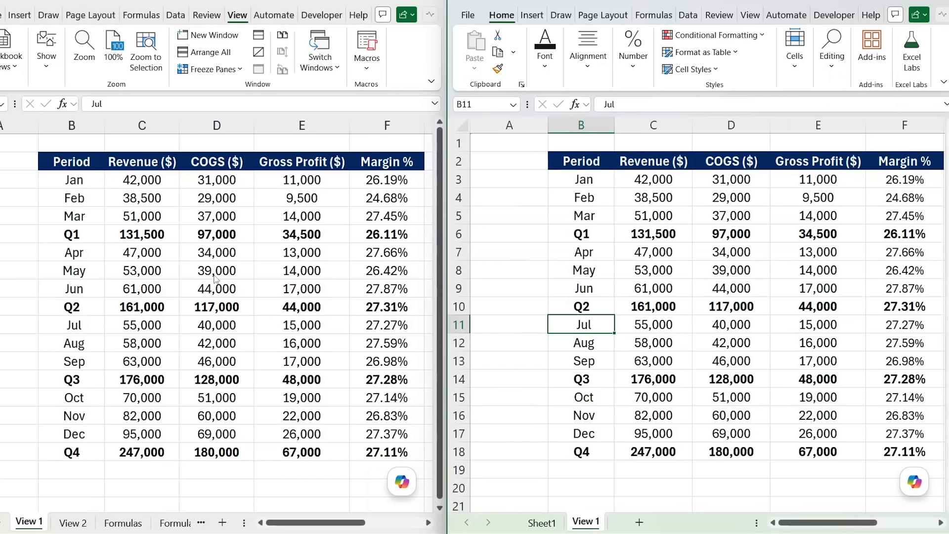
{"action": "right_click", "coordinate": [30, 522]}
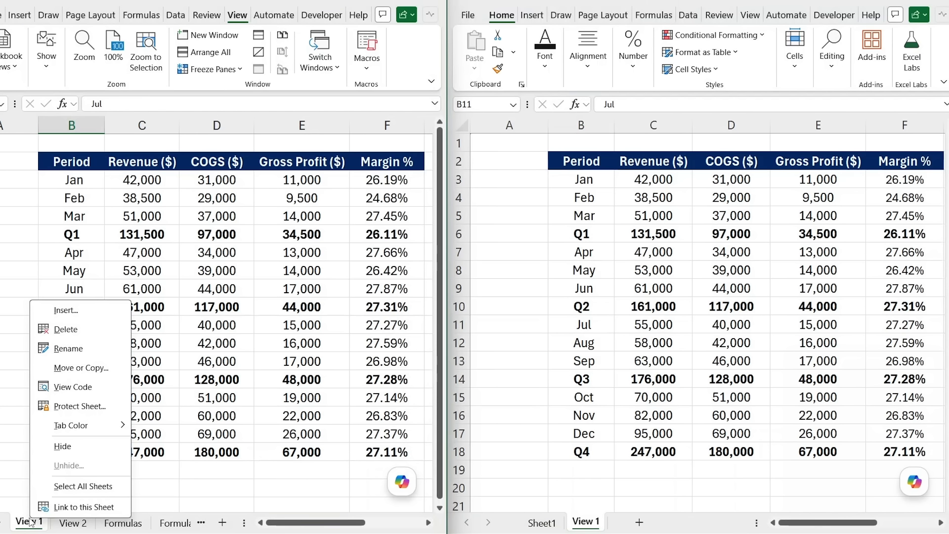
{"action": "left_click", "coordinate": [84, 367]}
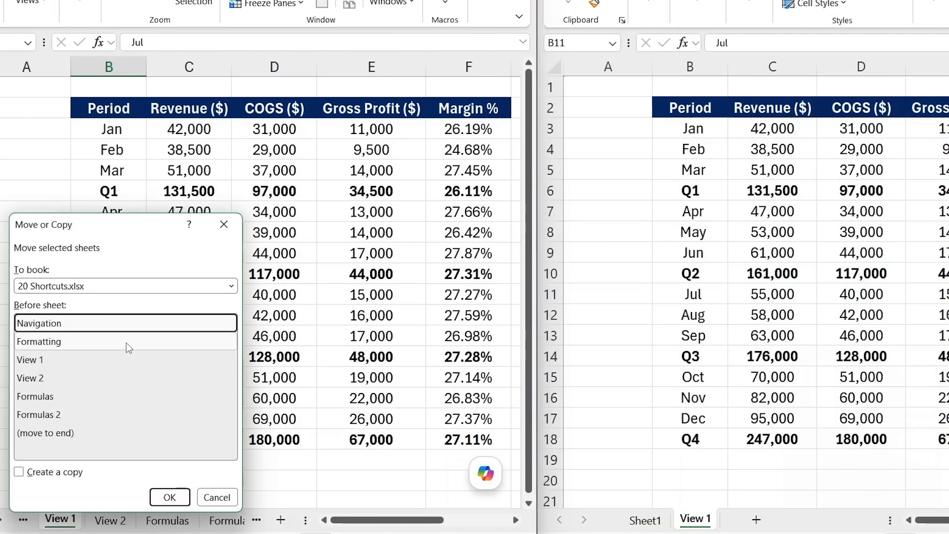
{"action": "key", "text": "alt+c"}
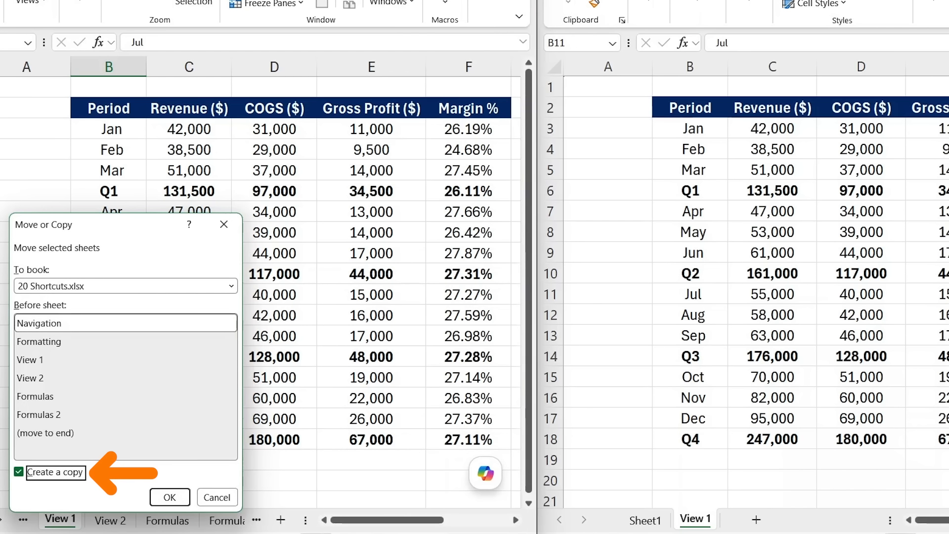
{"action": "left_click", "coordinate": [49, 287]}
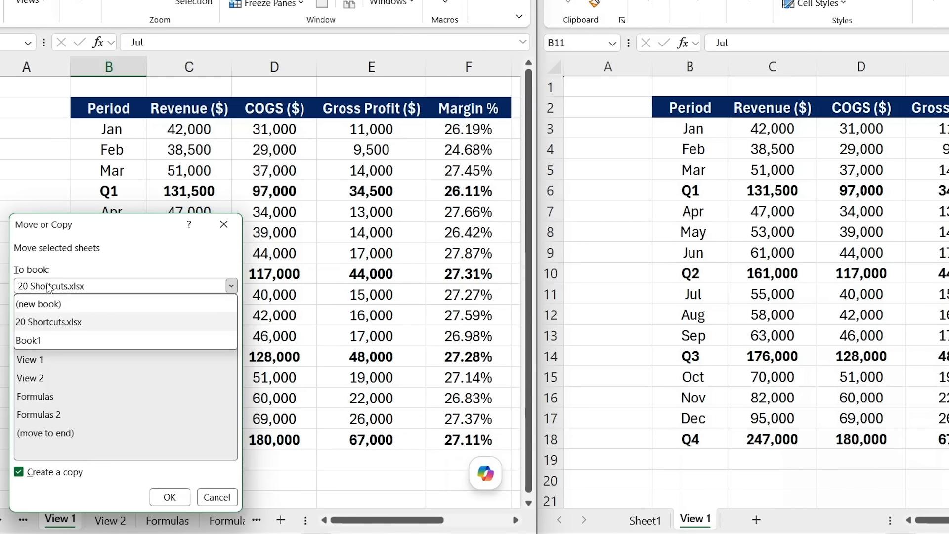
{"action": "left_click", "coordinate": [51, 341]}
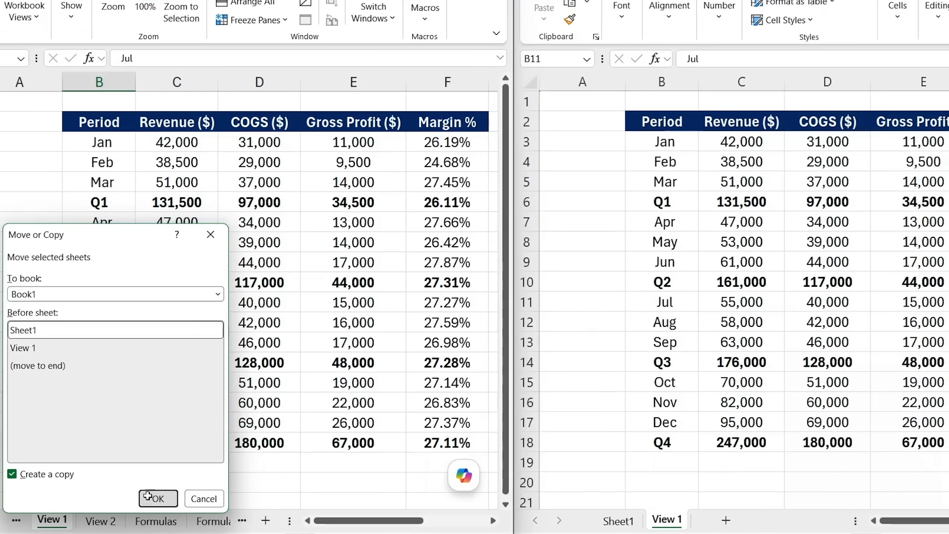
{"action": "left_click", "coordinate": [169, 497]}
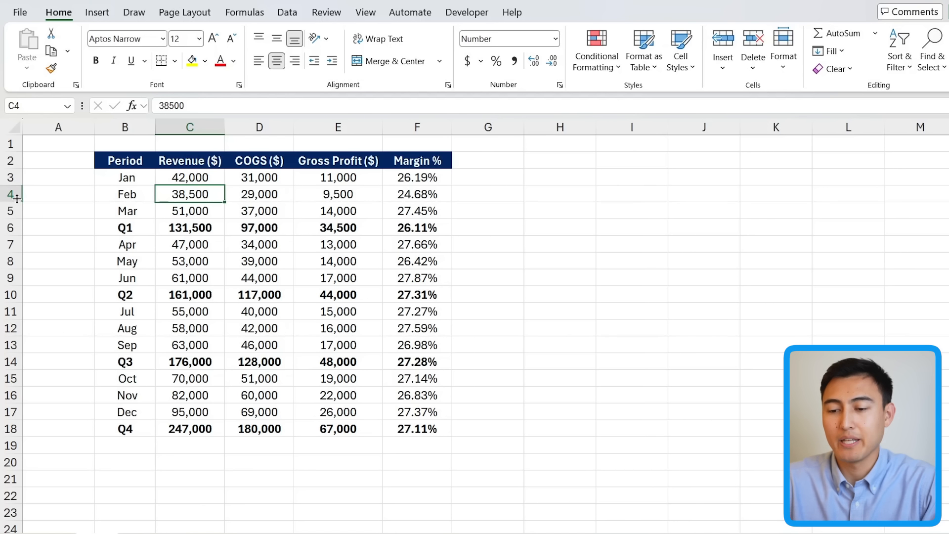
Step: Select the table B2:F18 and place a linked Camera picture of it beside the table, starting near H2
{"action": "left_click_drag", "start_coordinate": [104, 160], "coordinate": [399, 425]}
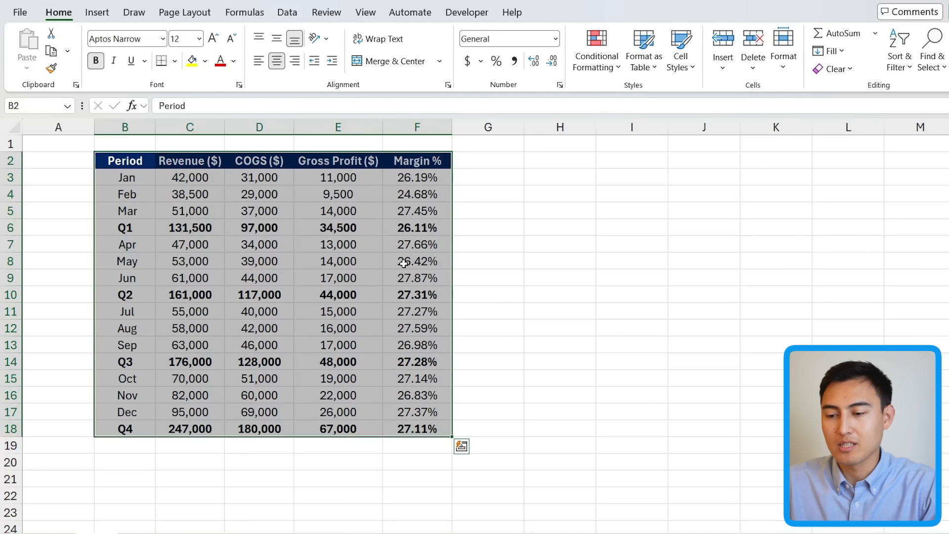
{"action": "left_click", "coordinate": [133, 194]}
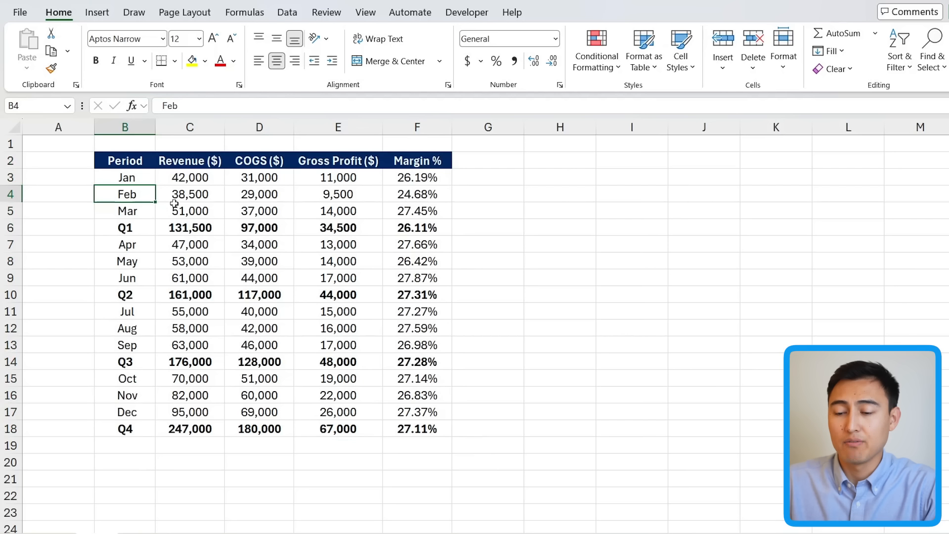
{"action": "left_click", "coordinate": [179, 195]}
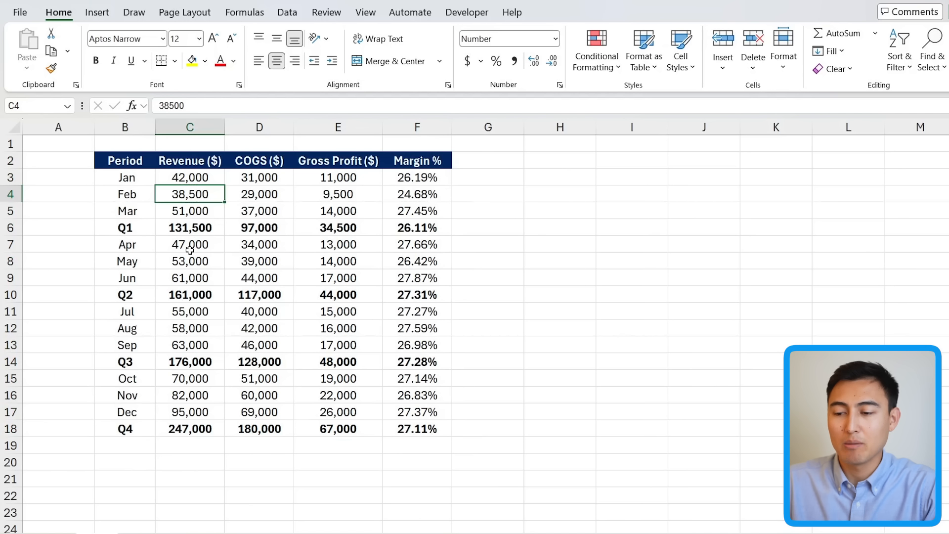
{"action": "key", "text": "Up"}
{"action": "key", "text": "Up"}
{"action": "key", "text": "Left"}
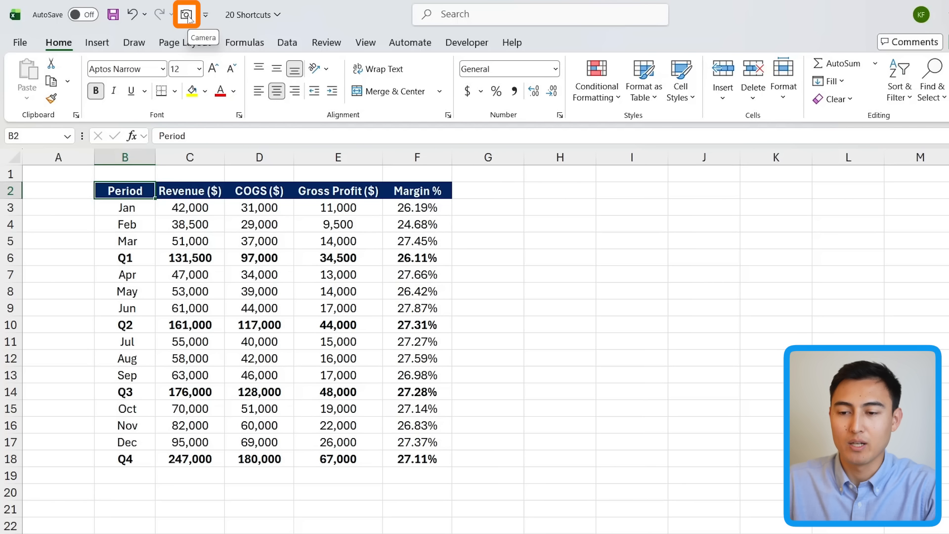
{"action": "key", "text": "ctrl+shift+Down"}
{"action": "key", "text": "ctrl+shift+Right"}
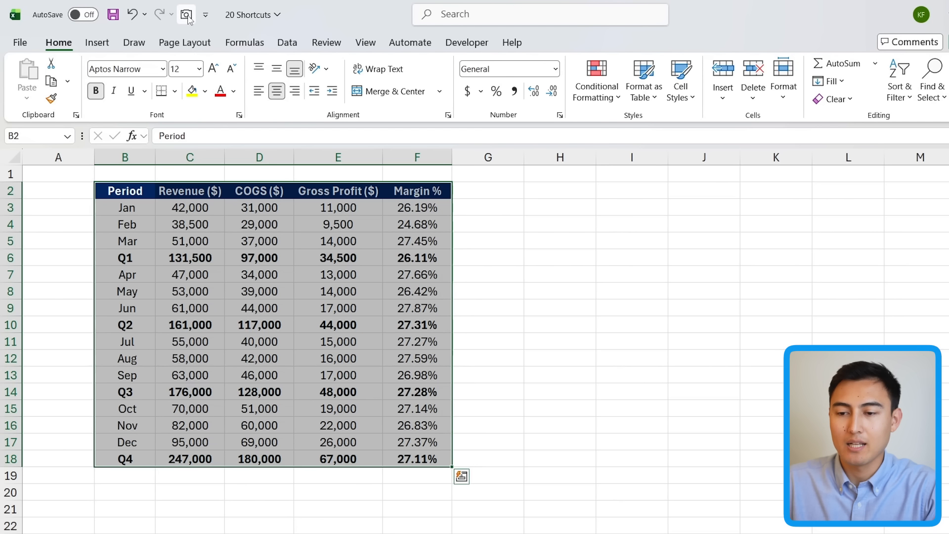
{"action": "left_click", "coordinate": [186, 15]}
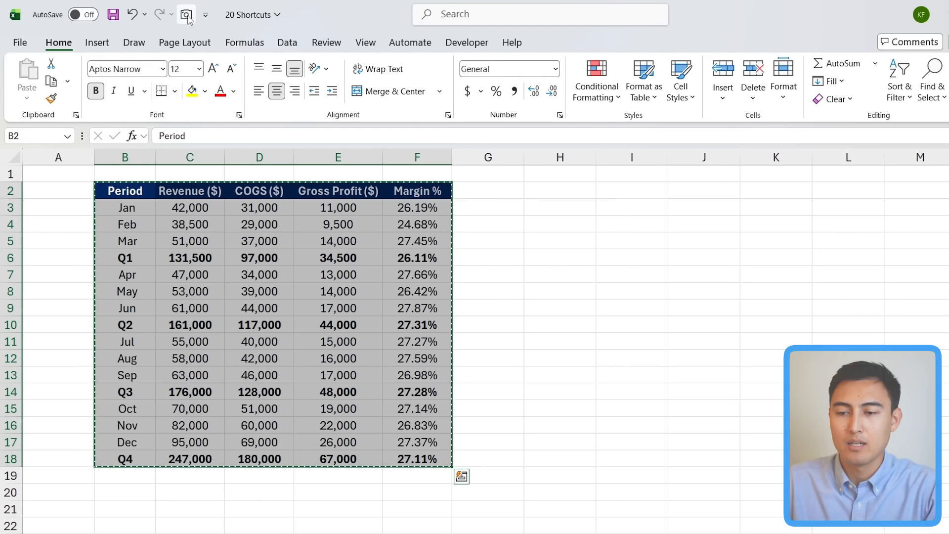
{"action": "left_click", "coordinate": [533, 185]}
{"action": "mouse_move", "coordinate": [901, 472]}
{"action": "left_mouse_down"}
{"action": "mouse_move", "coordinate": [722, 375]}
{"action": "mouse_move", "coordinate": [894, 488]}
{"action": "left_mouse_up"}
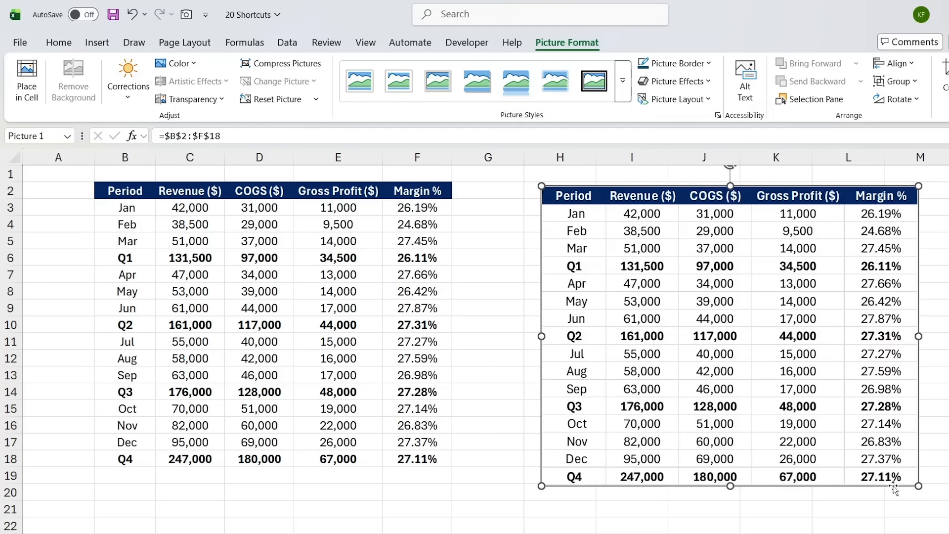
Step: Set January revenue in C3 to 5 and move the linked picture slightly left
{"action": "left_click", "coordinate": [199, 207]}
{"action": "type", "text": "5"}
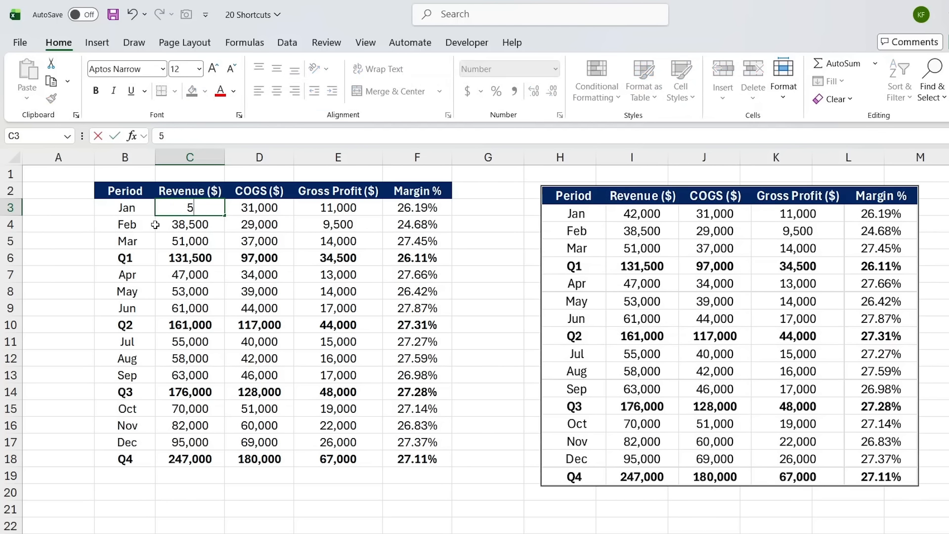
{"action": "key", "text": "Return"}
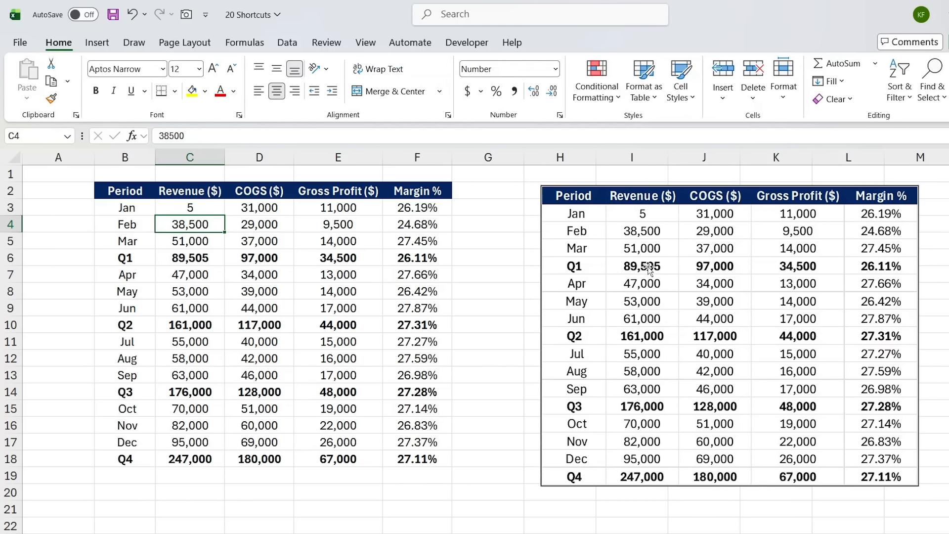
{"action": "left_click_drag", "start_coordinate": [563, 304], "coordinate": [525, 315]}
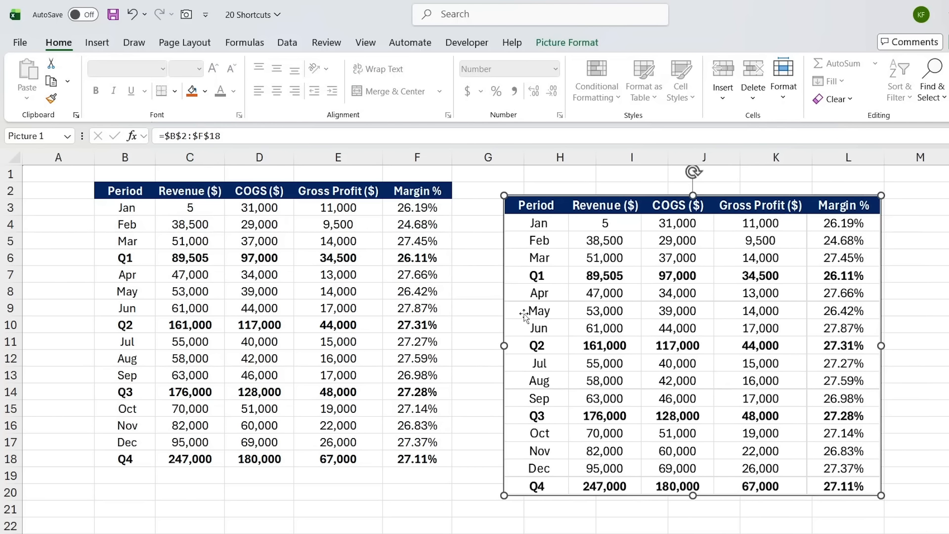
Step: Open the Quick Access Toolbar customization options and locate the Camera command under All Commands, then close the options
{"action": "left_click", "coordinate": [205, 15]}
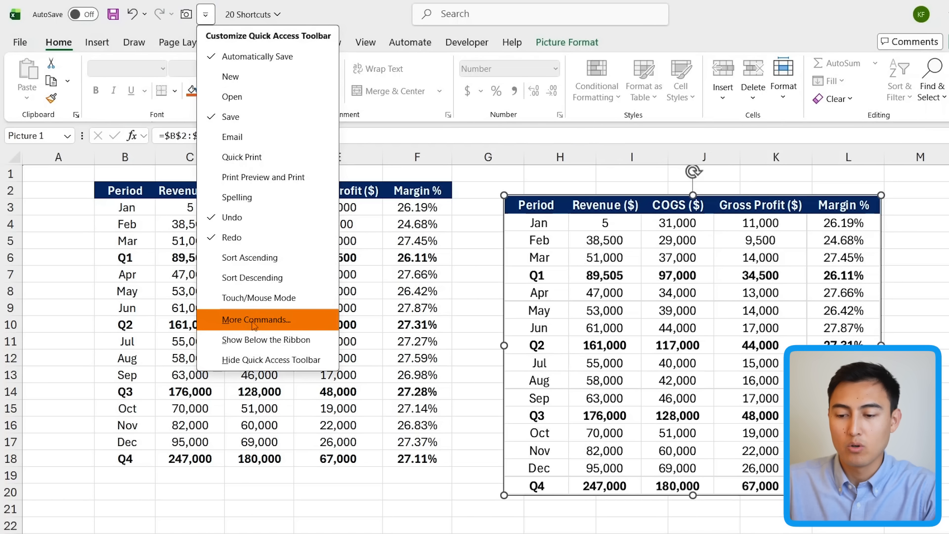
{"action": "key", "text": "Escape"}
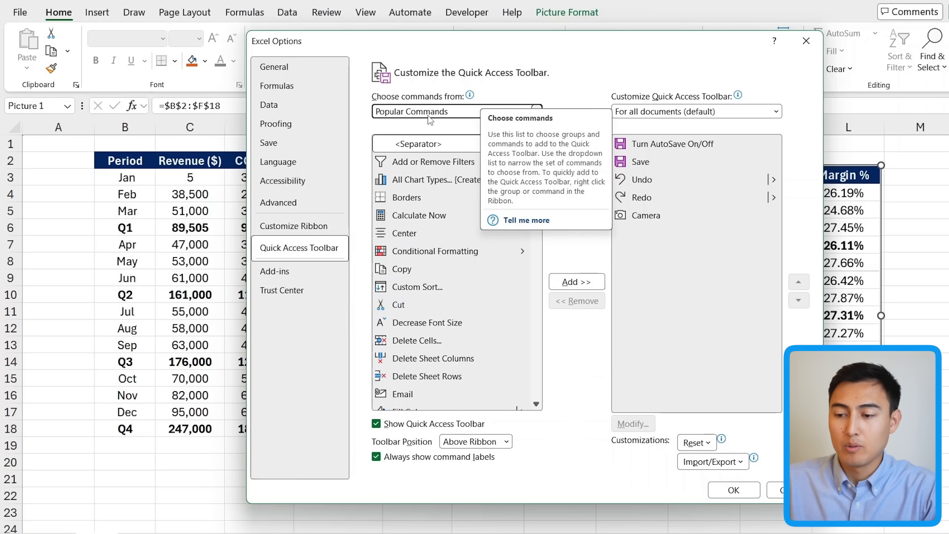
{"action": "left_click", "coordinate": [419, 111]}
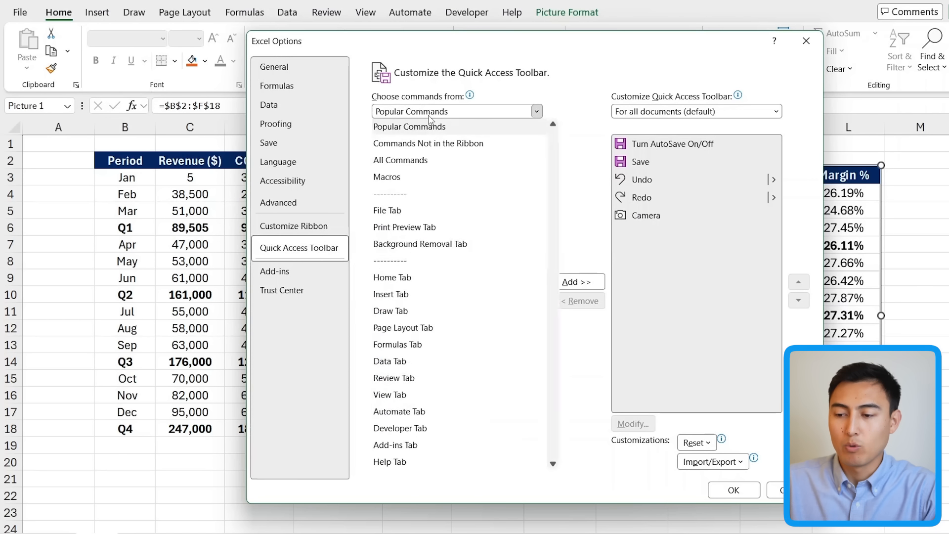
{"action": "key", "text": "Escape"}
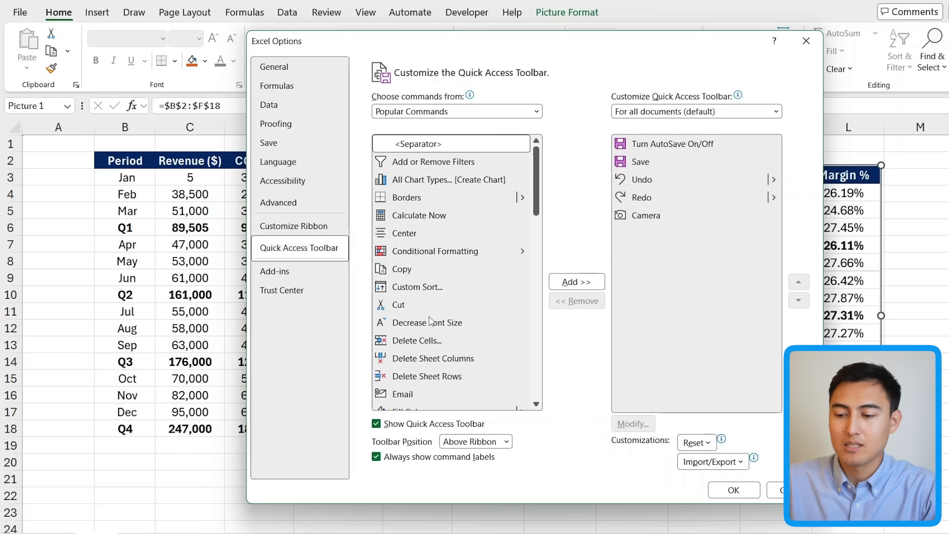
{"action": "key", "text": "Down"}
{"action": "key", "text": "Down"}
{"action": "key", "text": "Tab"}
{"action": "key", "text": "c"}
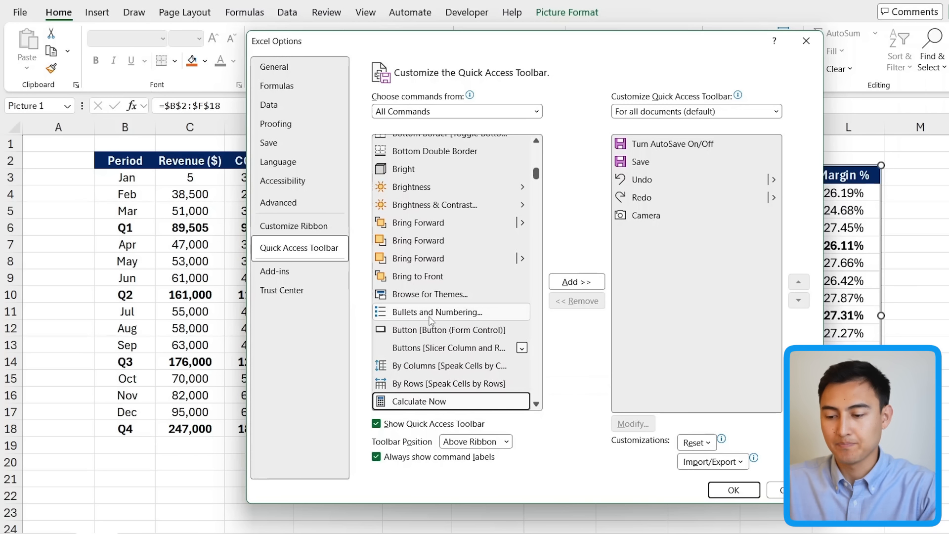
{"action": "scroll", "coordinate": [430, 320], "scroll_direction": "down", "scroll_amount": 6}
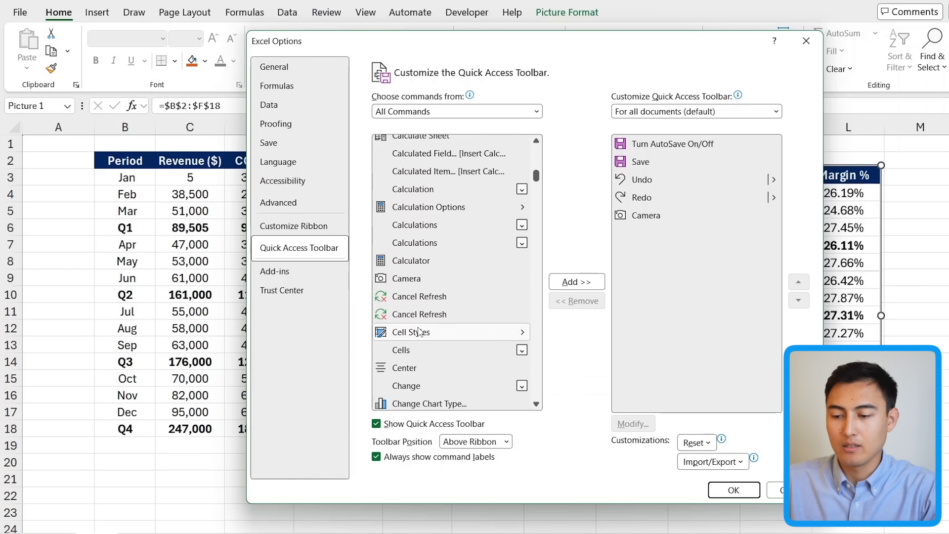
{"action": "left_click", "coordinate": [410, 278]}
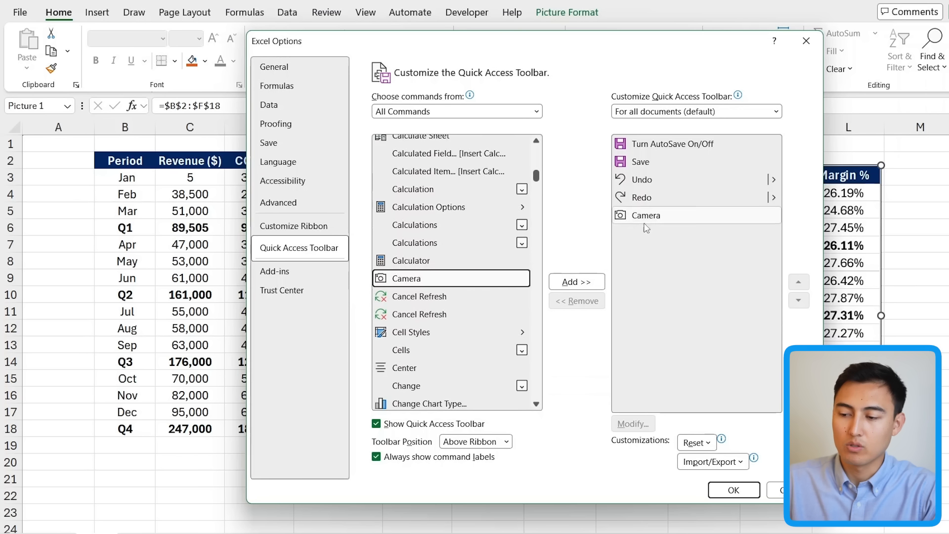
{"action": "left_click", "coordinate": [657, 216]}
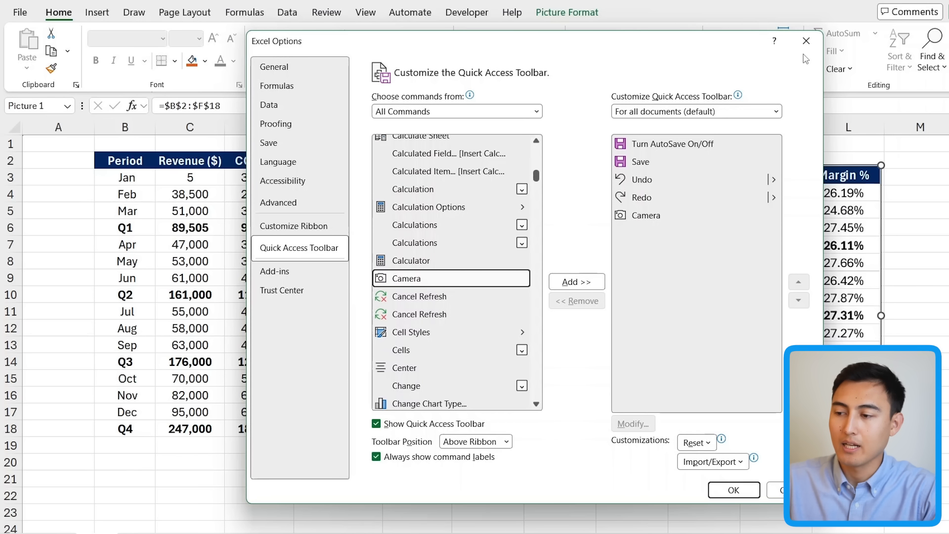
{"action": "left_click", "coordinate": [734, 489]}
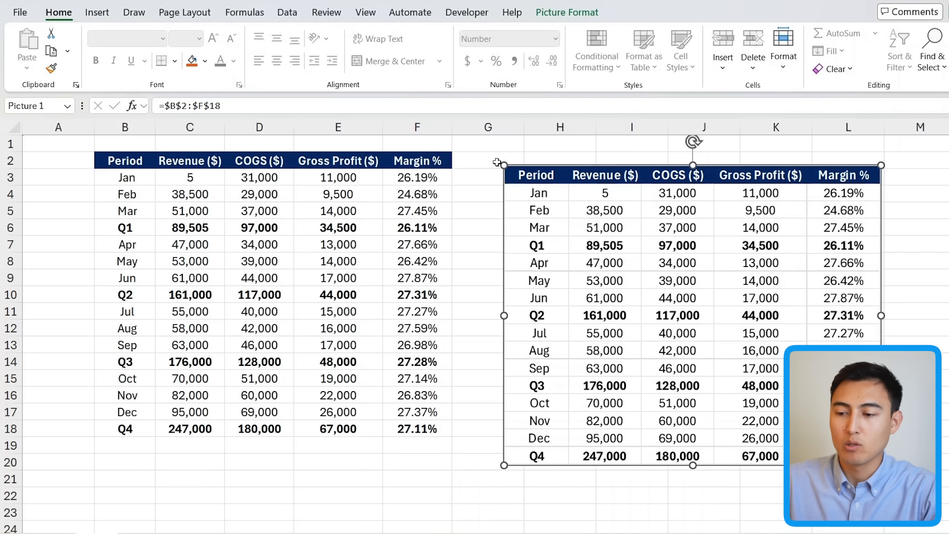
Step: Delete the linked Camera picture of the table
{"action": "key", "text": "Delete"}
{"action": "left_click_drag", "start_coordinate": [110, 161], "coordinate": [424, 257]}
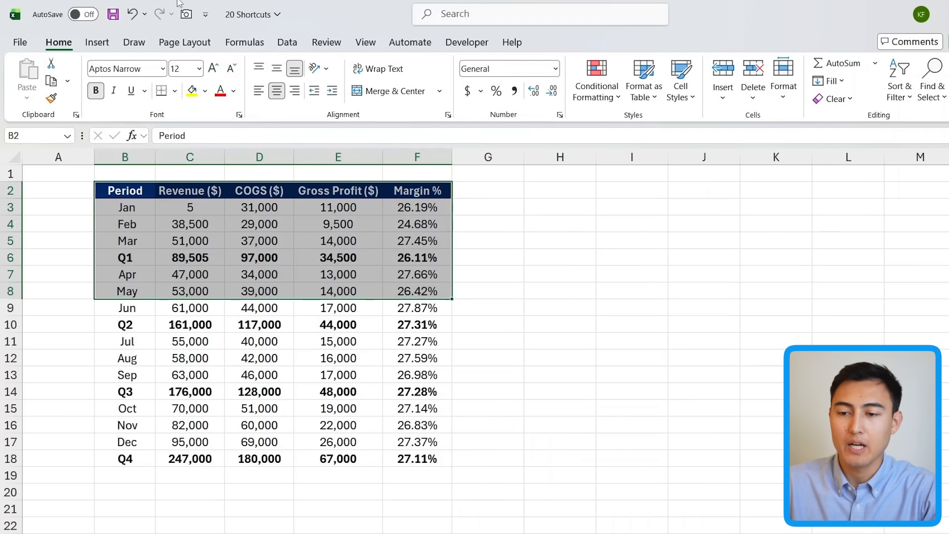
{"action": "left_click", "coordinate": [186, 14]}
{"action": "left_click", "coordinate": [513, 319]}
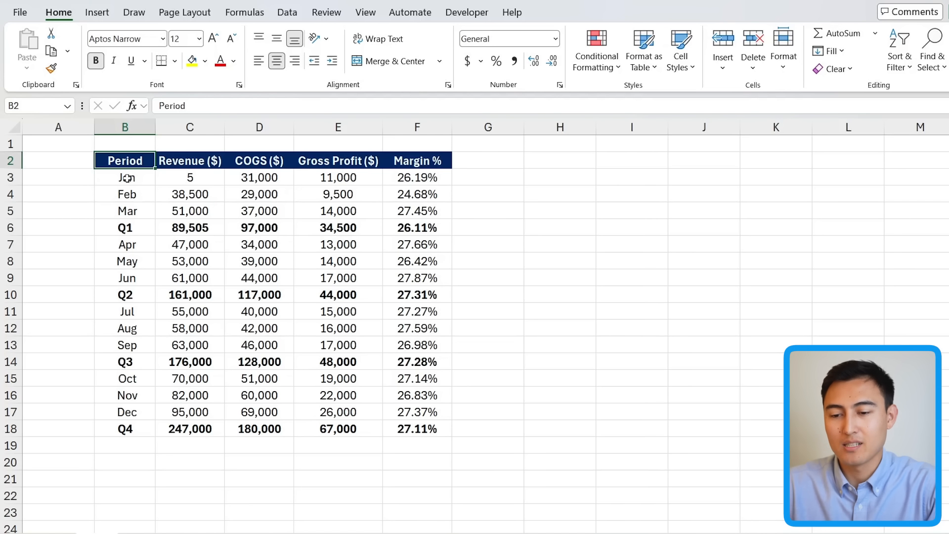
Step: Select the Jan to Mar rows B3:F5 and open Quick Analysis to browse its Formatting, Charts, Totals and Sparklines options
{"action": "left_click_drag", "start_coordinate": [127, 174], "coordinate": [426, 211]}
{"action": "key", "text": "ctrl+q"}
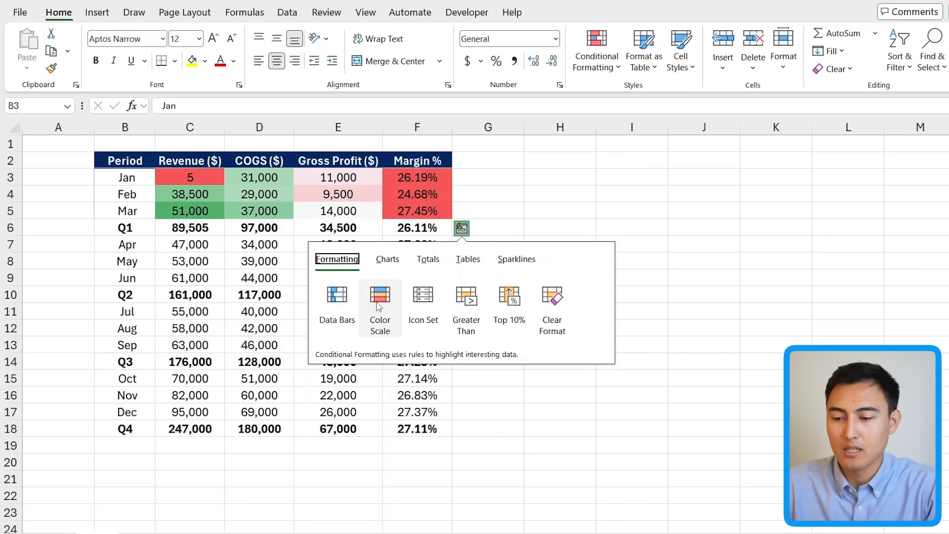
{"action": "left_click", "coordinate": [387, 260]}
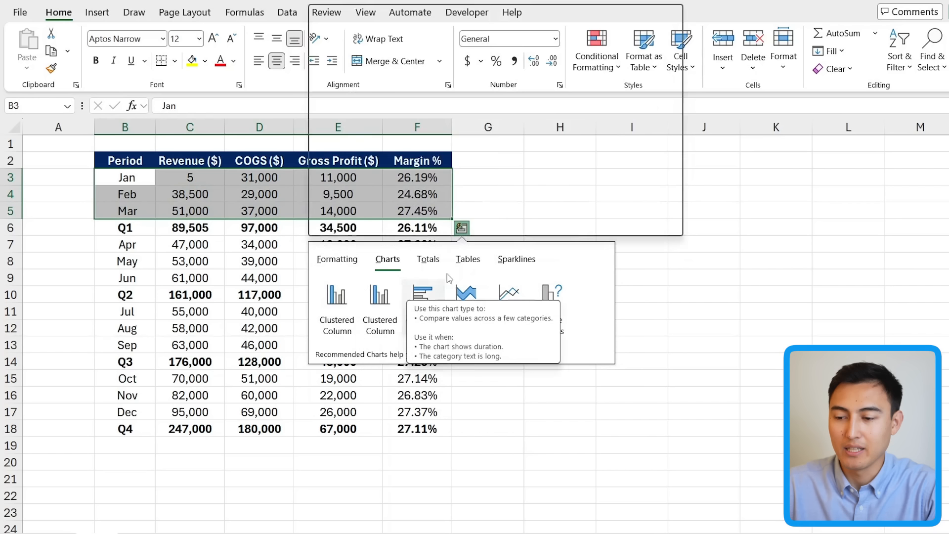
{"action": "left_click", "coordinate": [428, 259]}
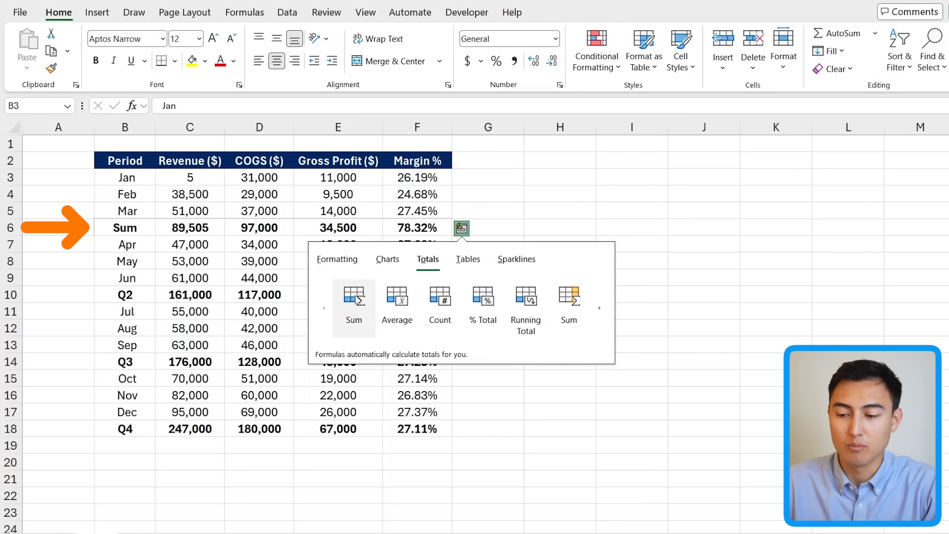
{"action": "left_click", "coordinate": [516, 259]}
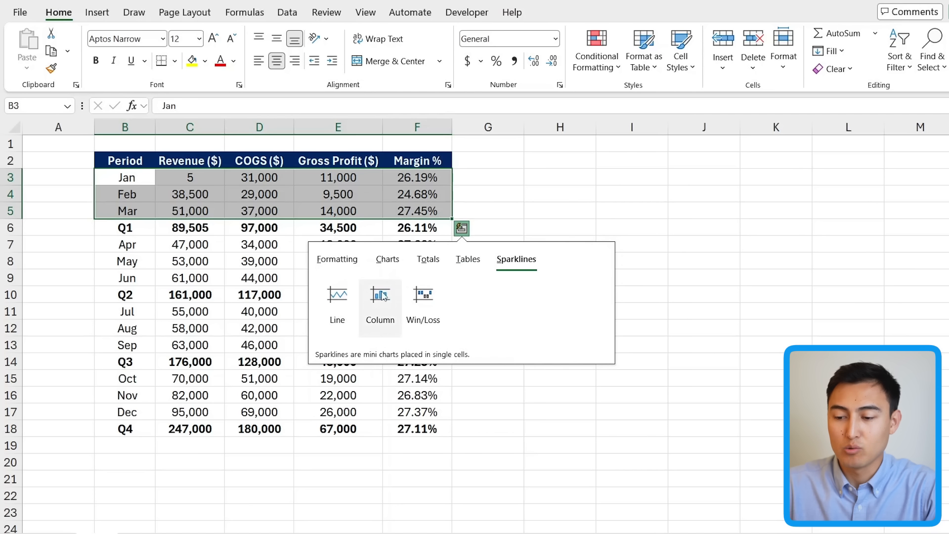